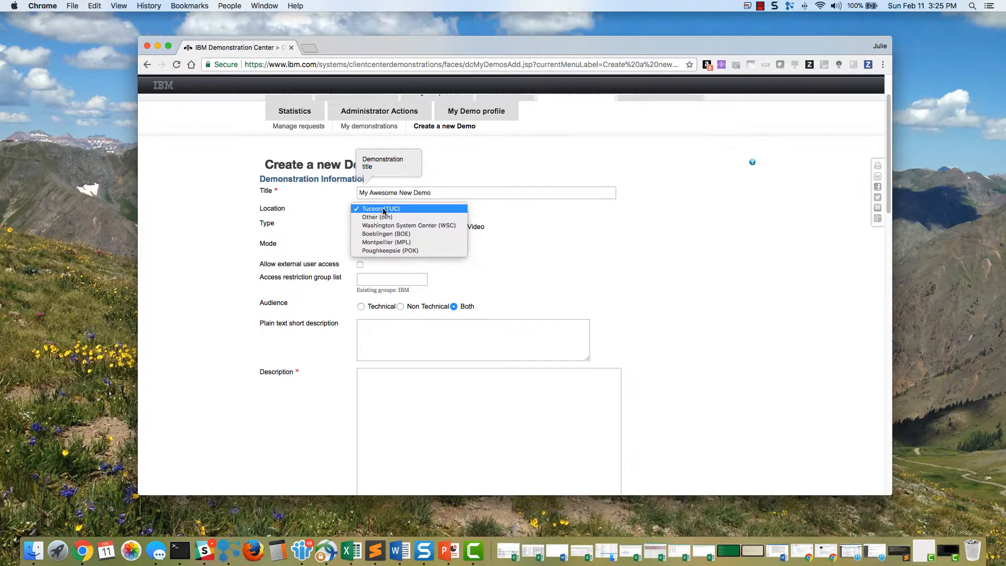
Set the new demo's location to Poughkeepsie (POK) and its mode to Automatic, acknowledging the infrastructure identifier notice
left_click(390, 251)
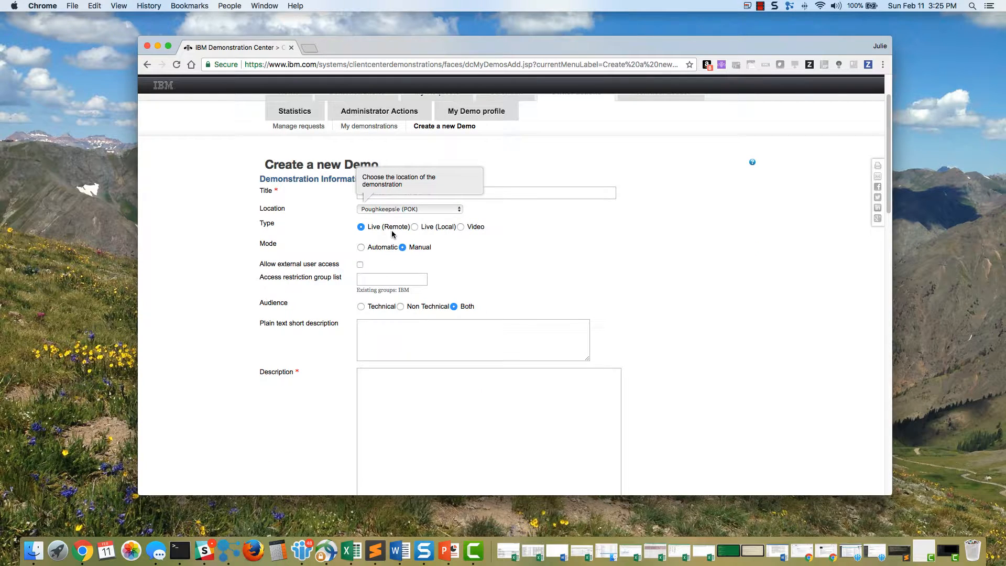
left_click(361, 247)
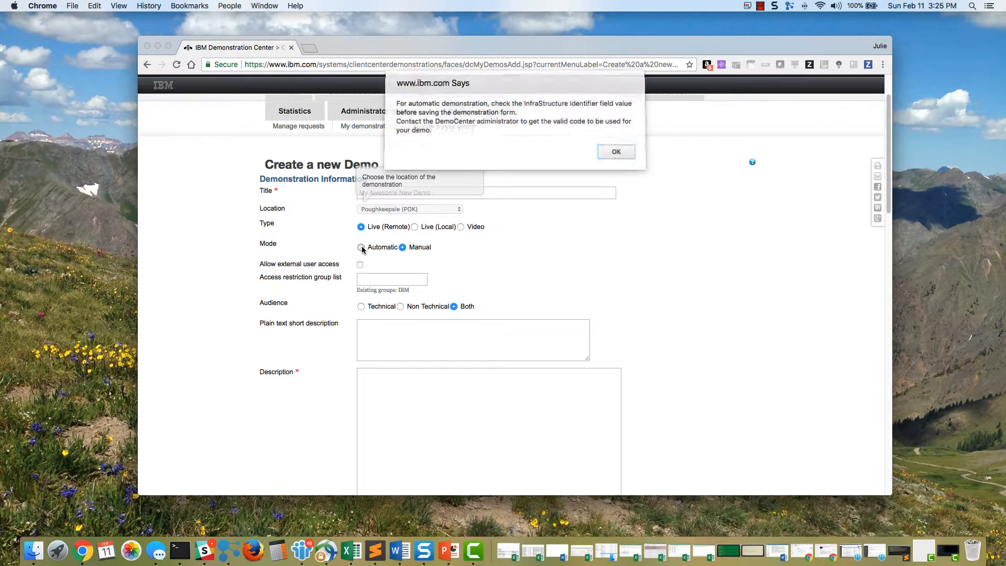
left_click(625, 156)
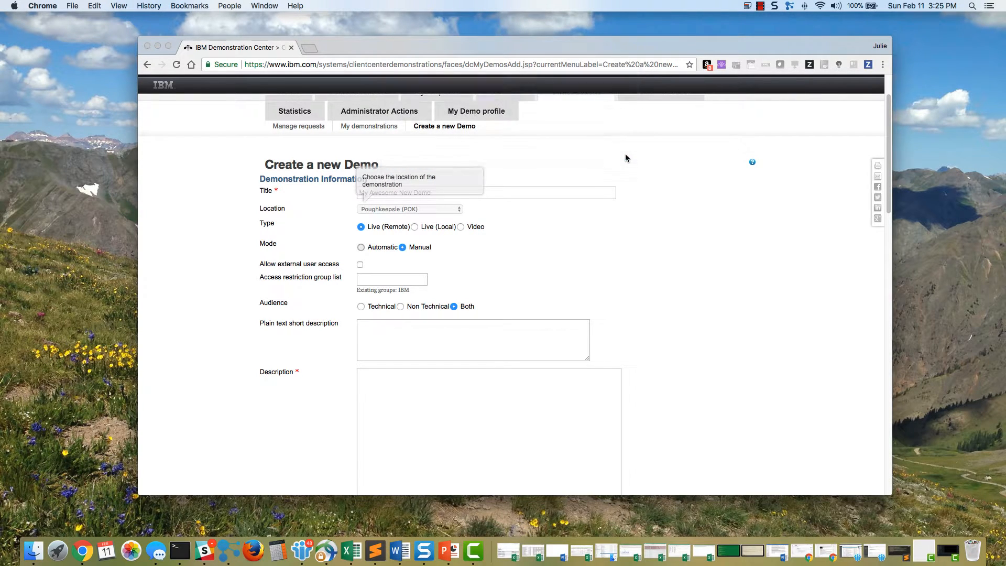
scroll(611, 260, "down", 1)
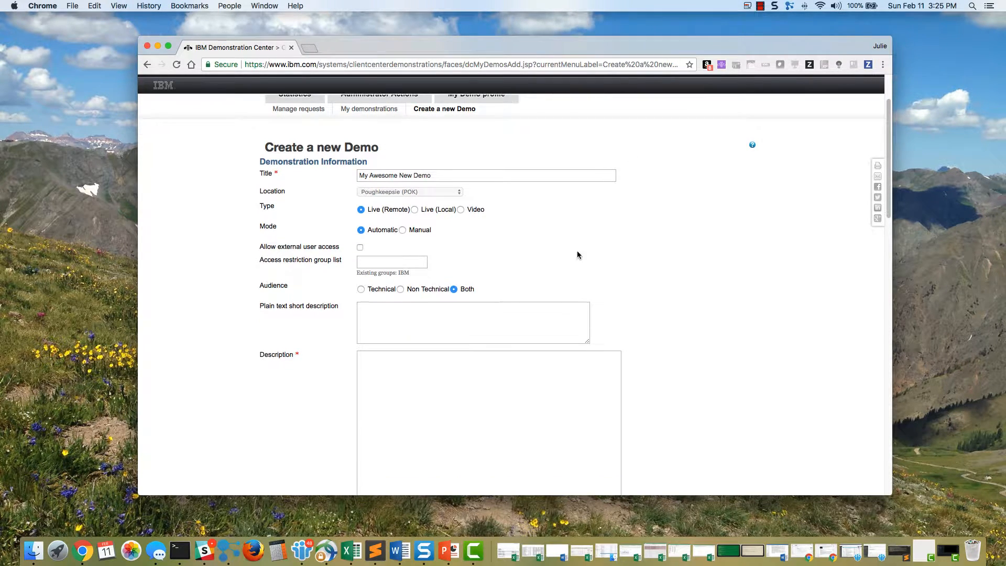
left_click(386, 278)
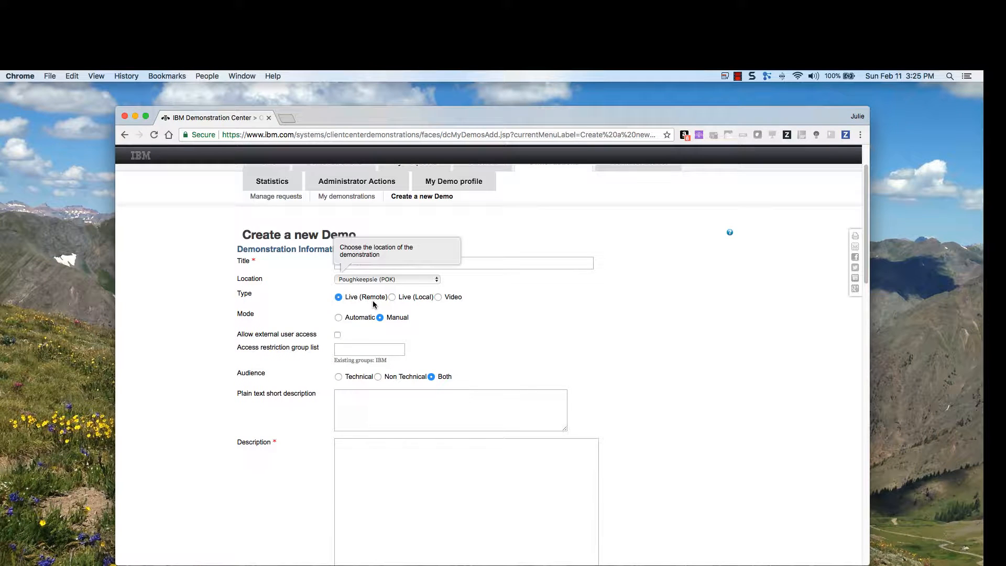
left_click(339, 317)
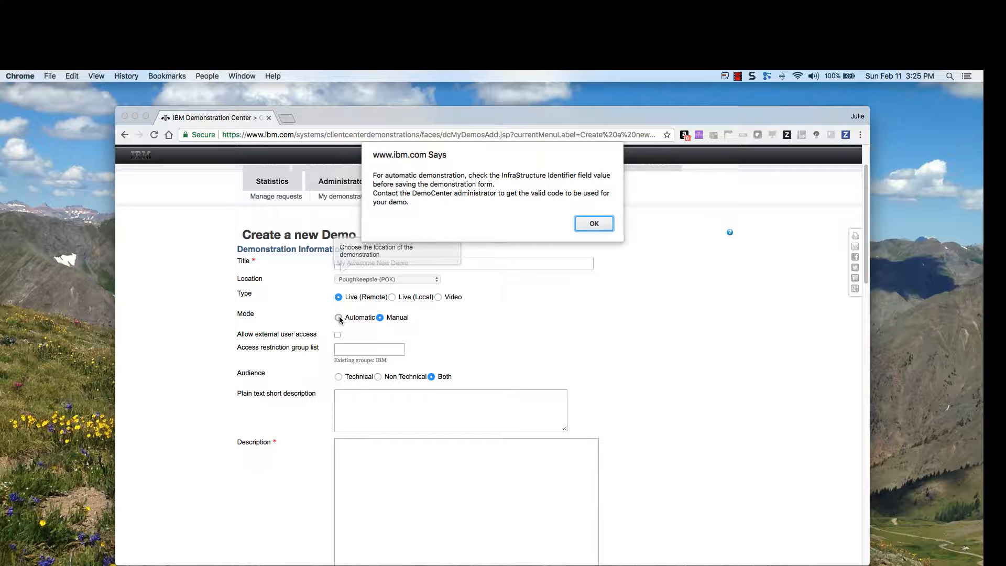
left_click(602, 225)
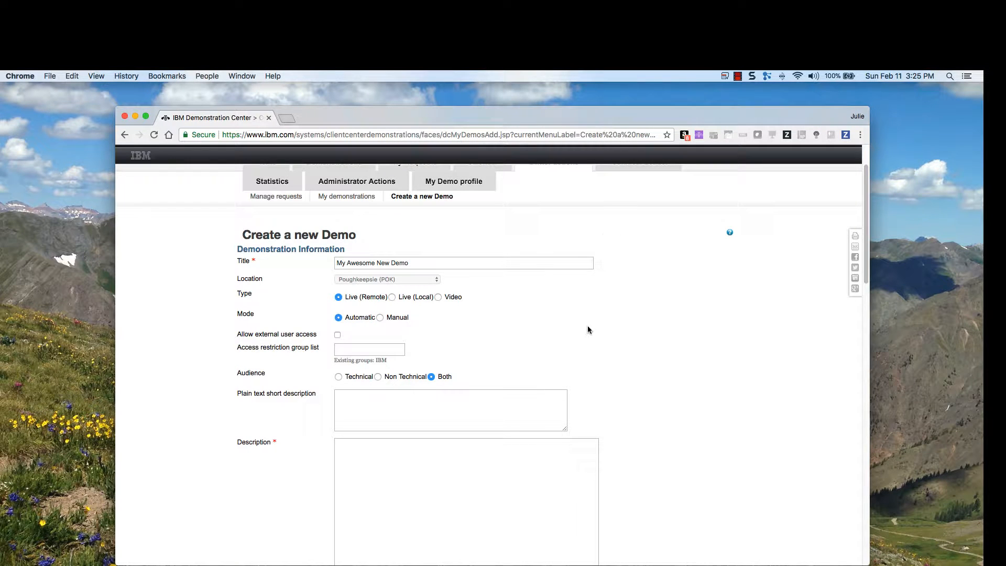
scroll(587, 329, "down", 1)
left_click(365, 331)
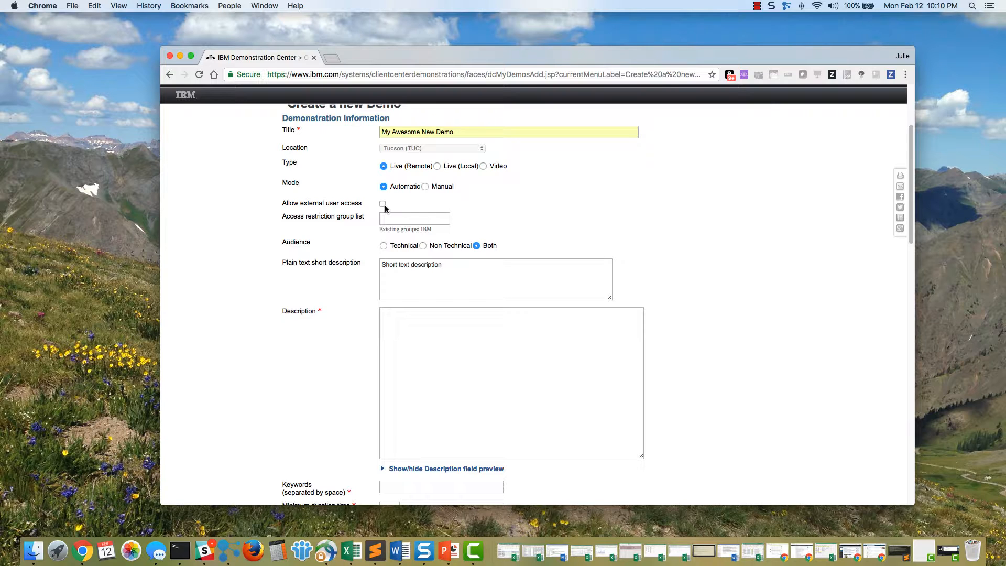
Restrict access to the demo to the IBM group in the access restriction group list
mouse_move(386, 209)
left_click(388, 219)
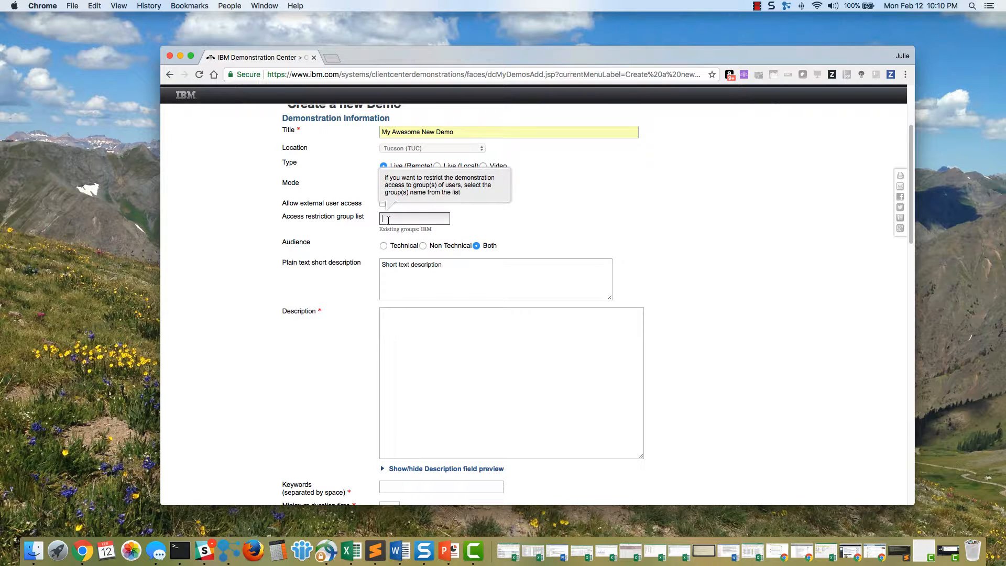
type("IBM")
left_click(441, 282)
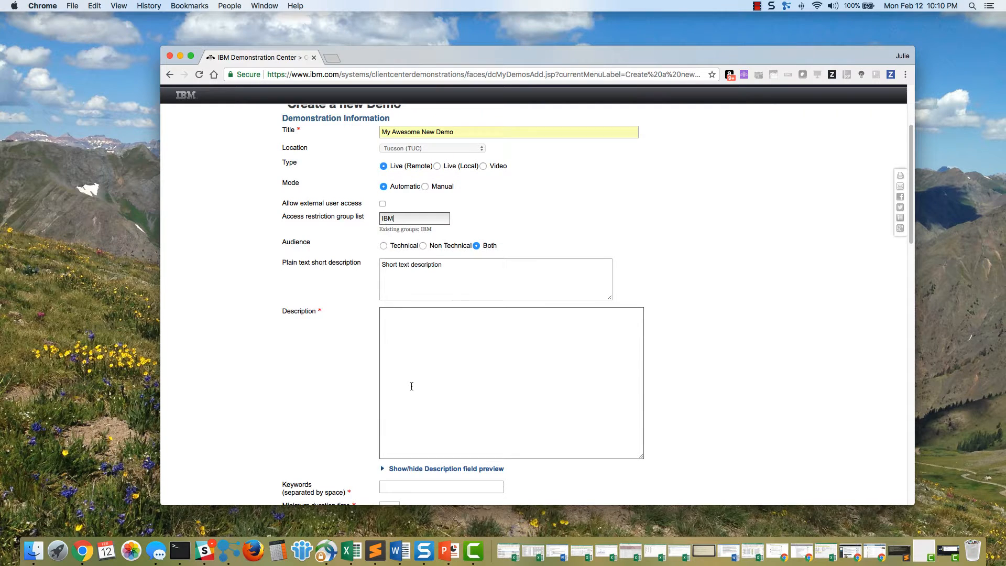
Paste the prepared HTML content into the demo's Description field and review it from its beginning
scroll(411, 386, "down", 3)
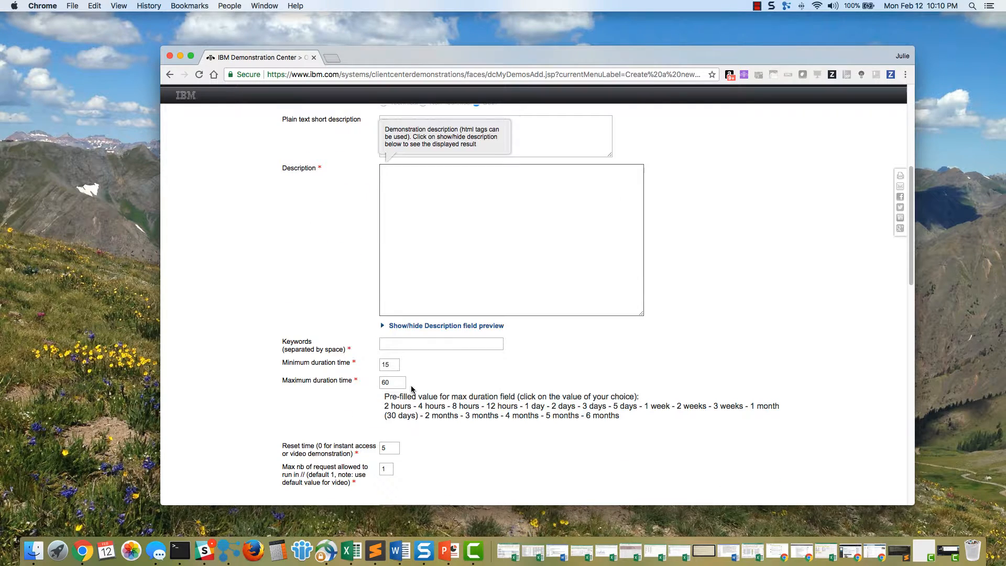
left_click(410, 250)
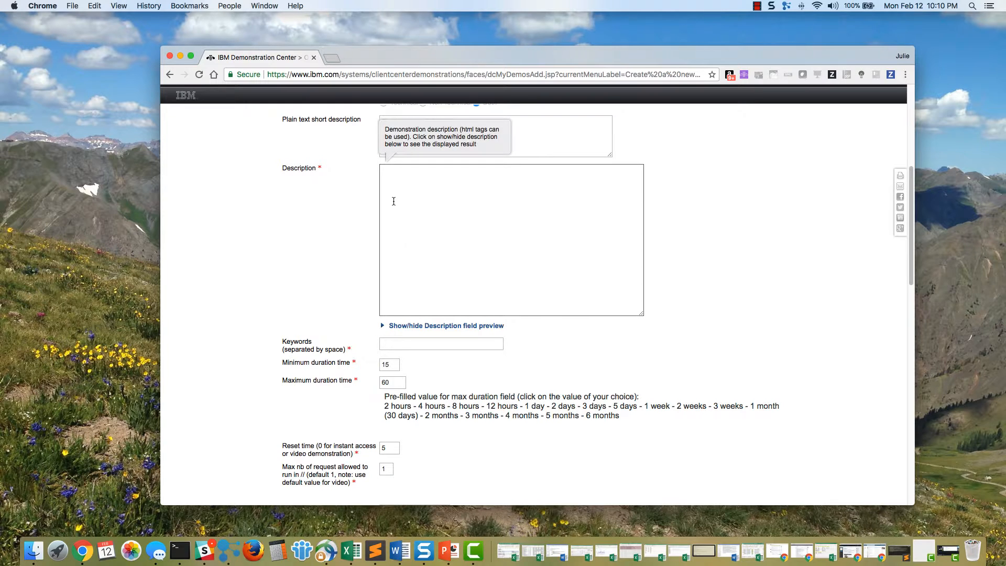
left_click(390, 172)
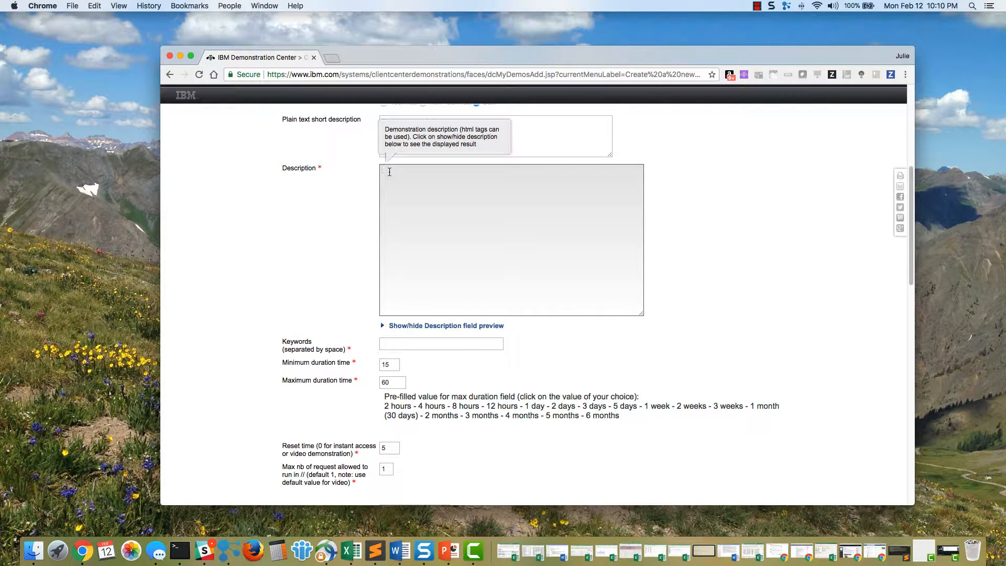
key("super+v")
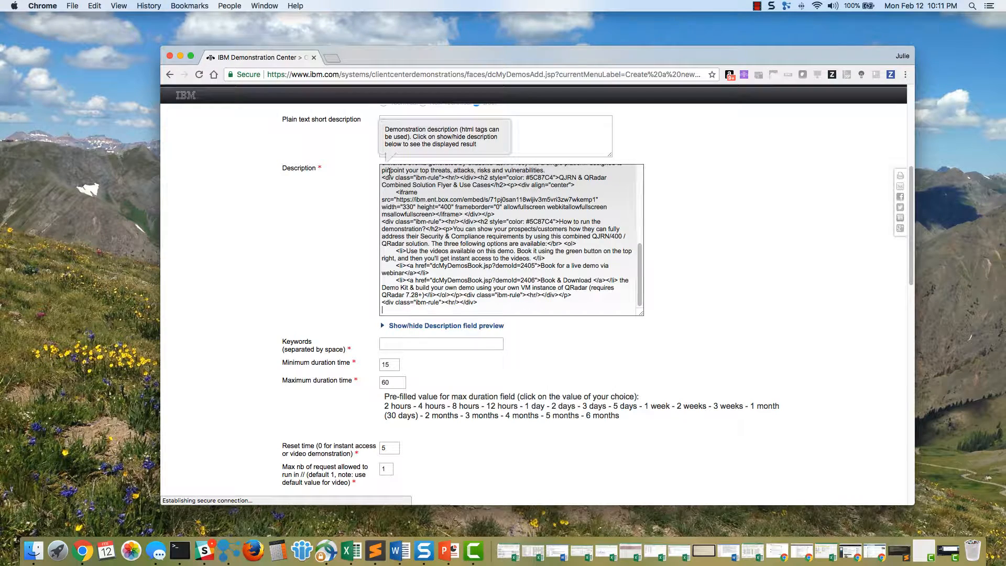
scroll(469, 214, "up", 10)
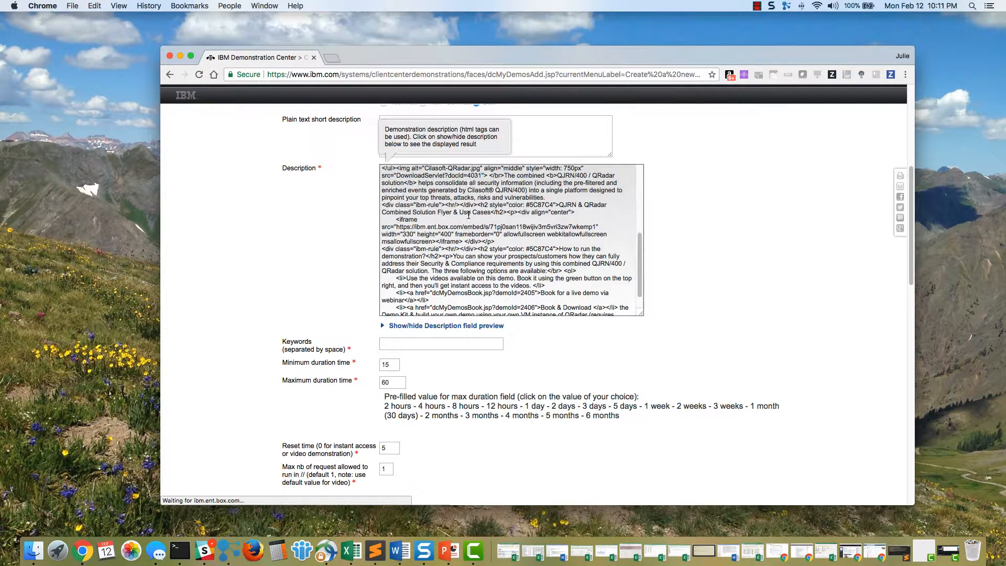
scroll(469, 214, "up", 3)
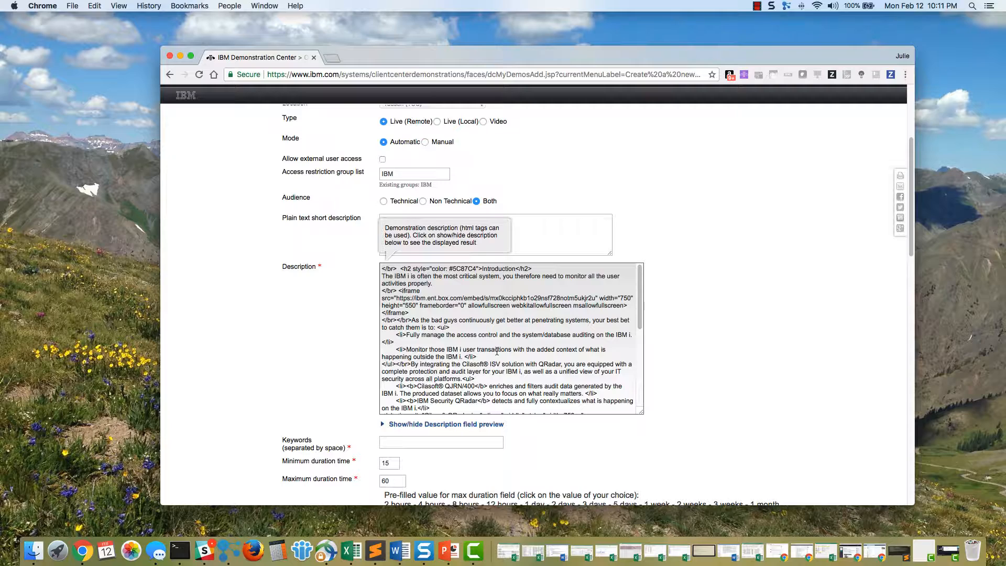
Enter "awesome cognitive" as the demo's search keywords
scroll(734, 351, "down", 3)
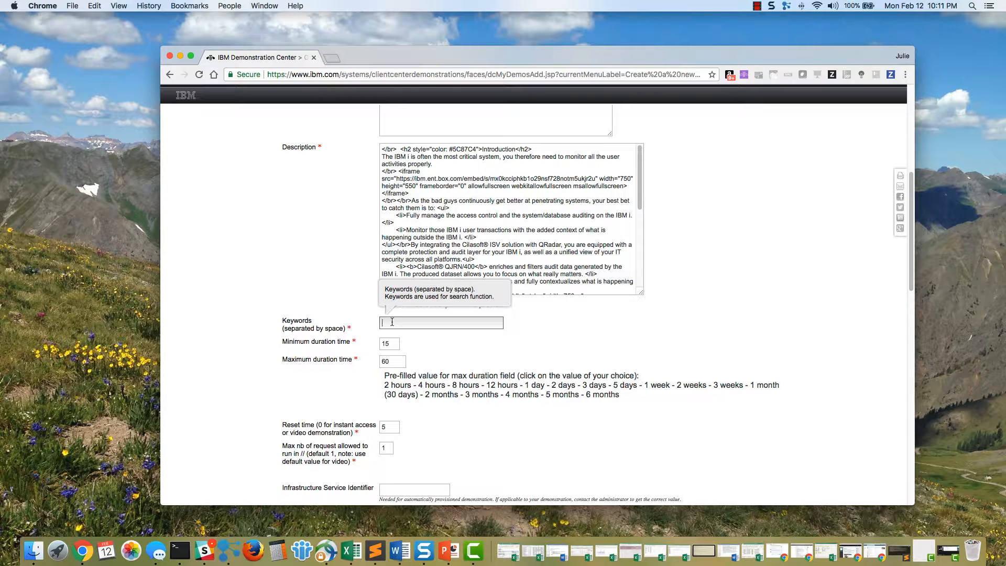
left_click(392, 322)
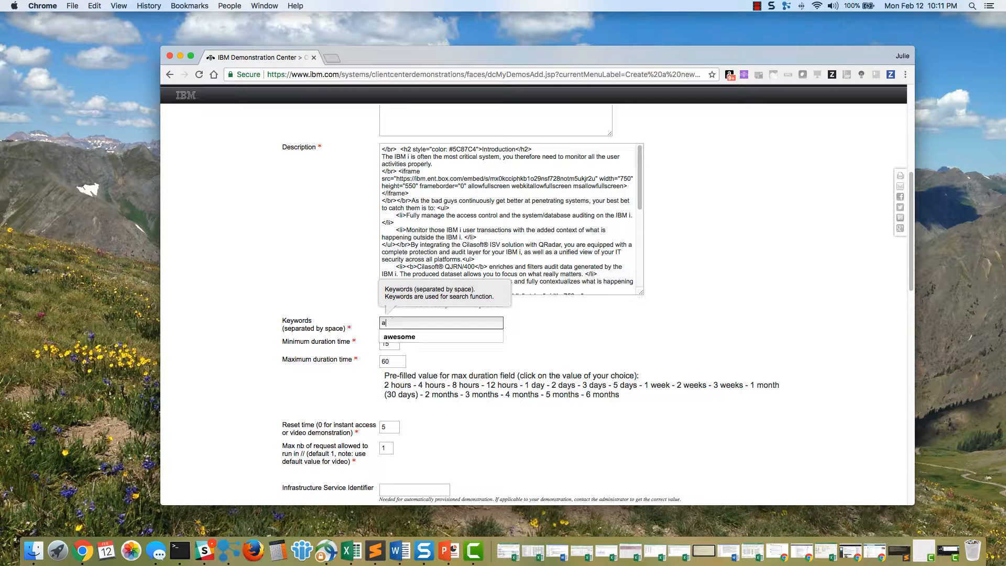
type("awesome ")
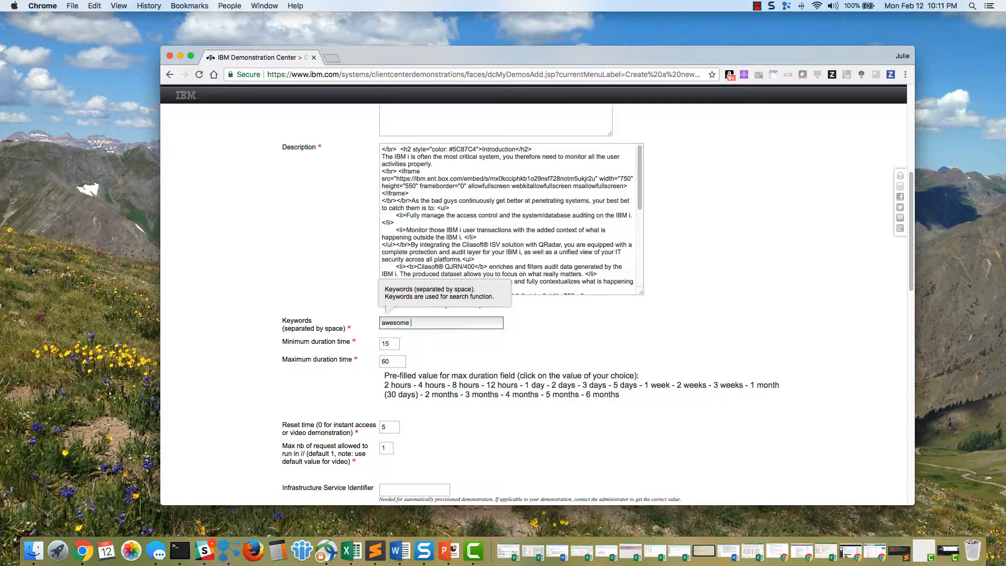
type("cognitive")
Set the demo's maximum duration time to the pre-filled value of 4 hours
scroll(412, 347, "down", 3)
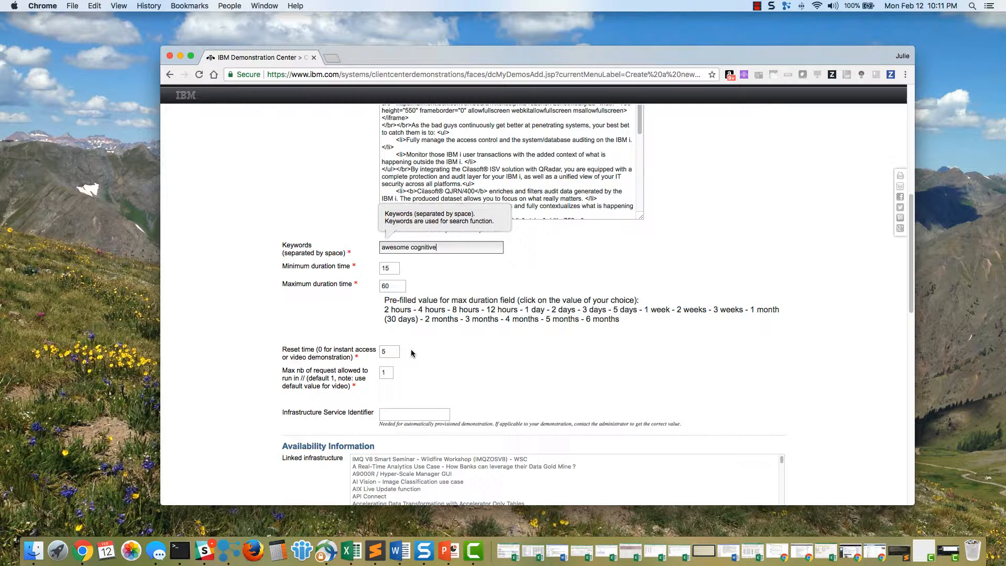
left_click(393, 270)
left_click(392, 283)
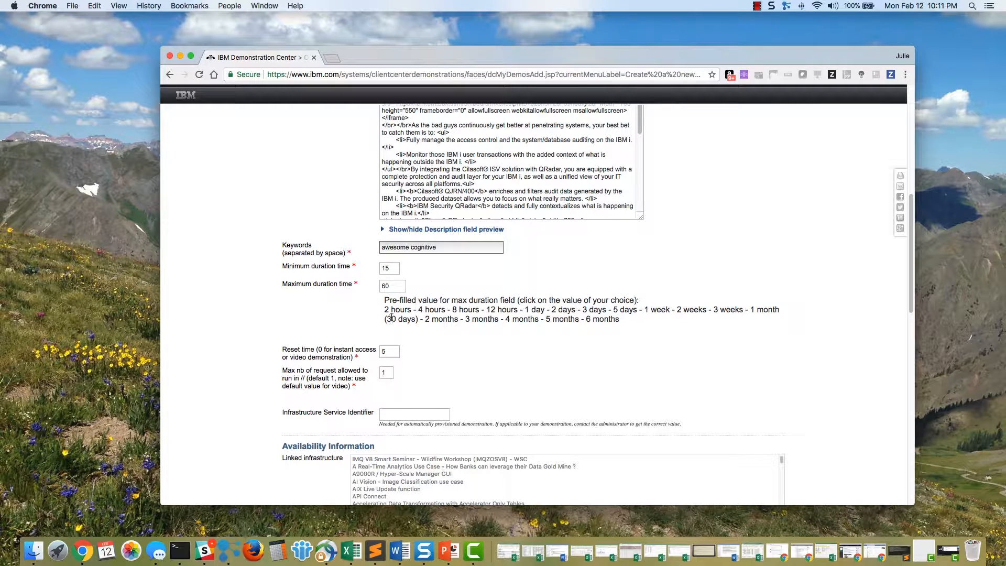
left_click(429, 311)
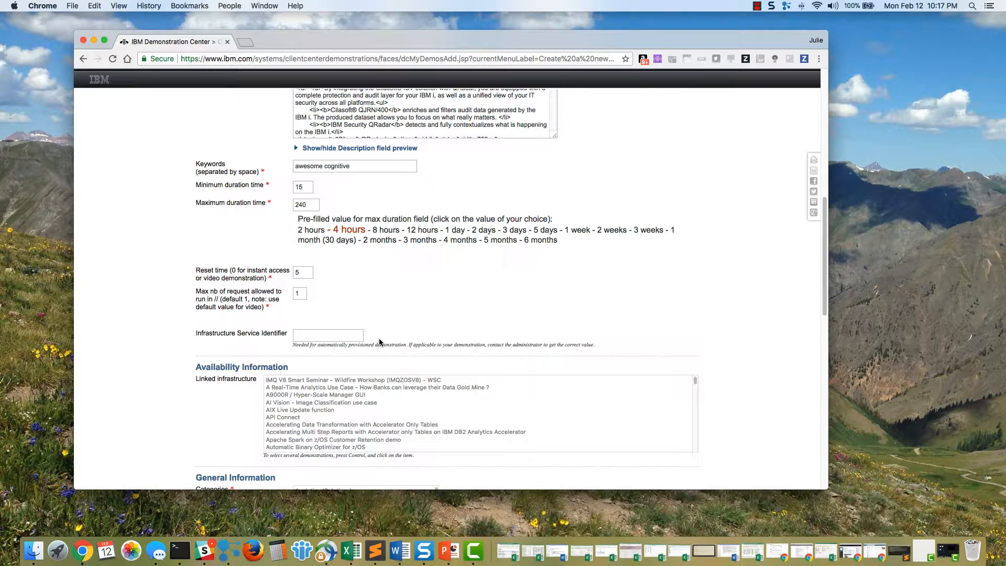
Set the Infrastructure Service Identifier to MOPAWESOMETEST
left_click(307, 336)
type("AWE")
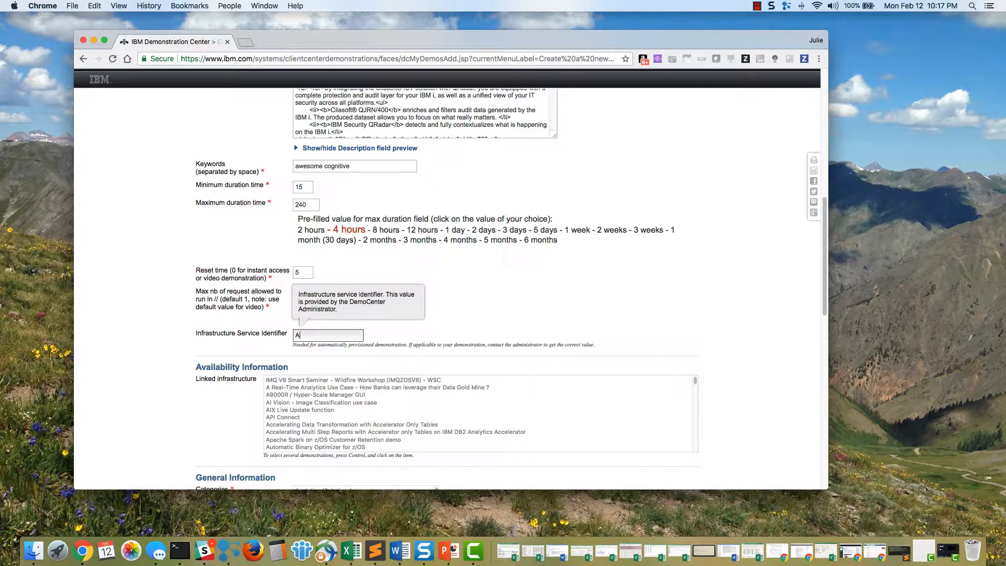
key("BackSpace")
key("BackSpace")
key("BackSpace")
type("MOPAWESOMETEST")
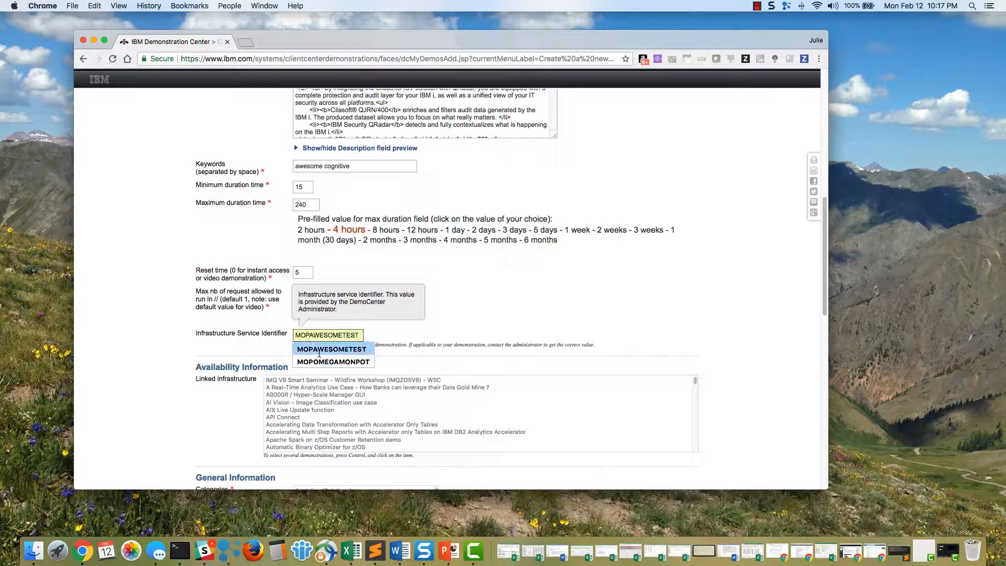
left_click(316, 349)
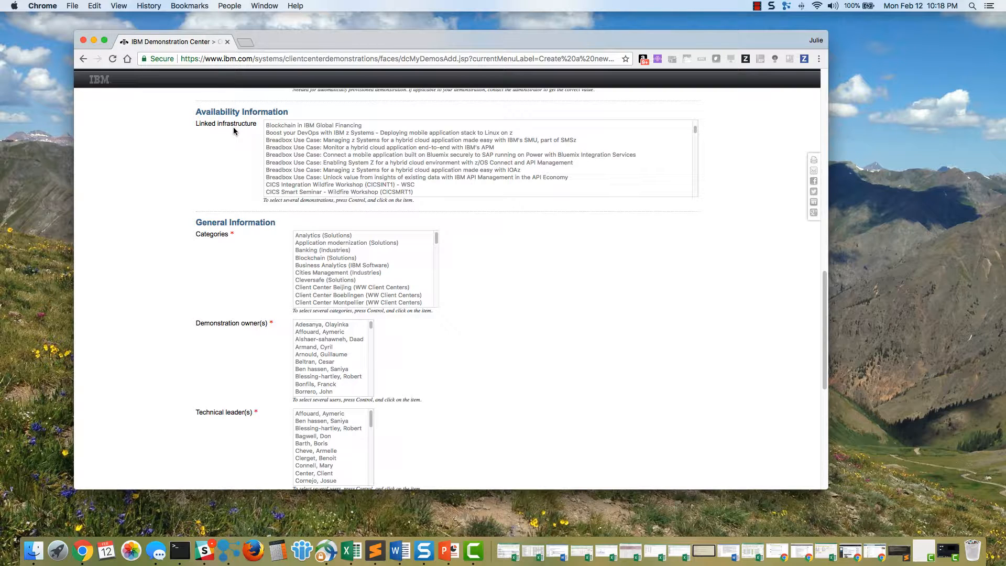
Look through the available categories that the demo can be assigned to
scroll(501, 320, "down", 2)
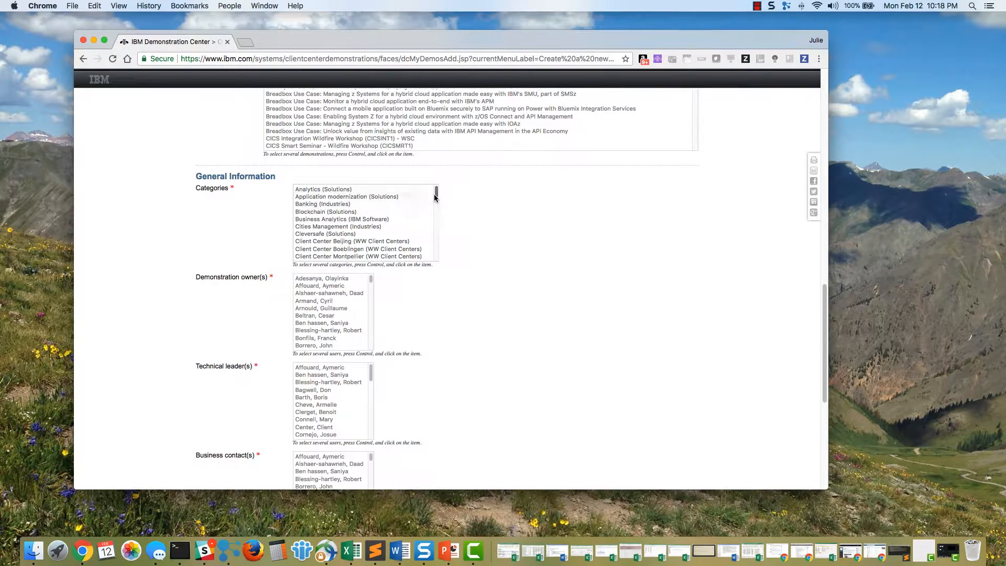
scroll(438, 210, "down", 10)
scroll(438, 252, "down", 3)
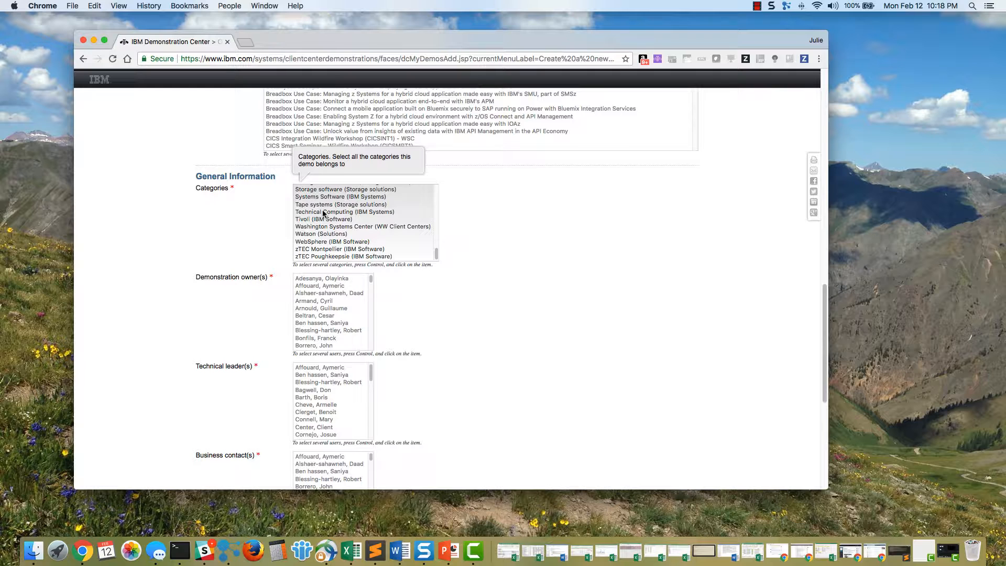
scroll(325, 226, "up", 3)
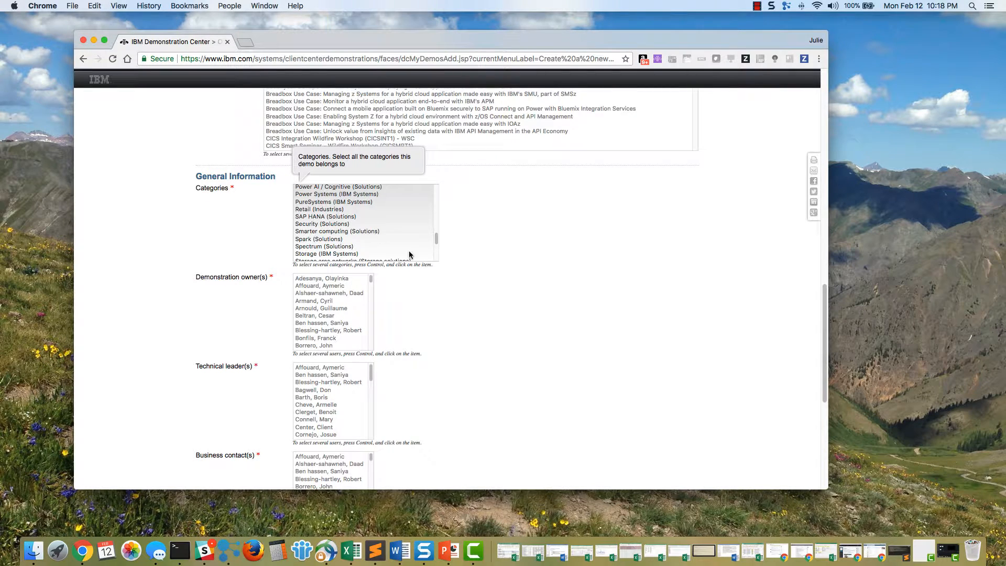
Select the demonstration owner's name, listed just below "Cornejo" in the demonstration owners list
scroll(445, 269, "down", 2)
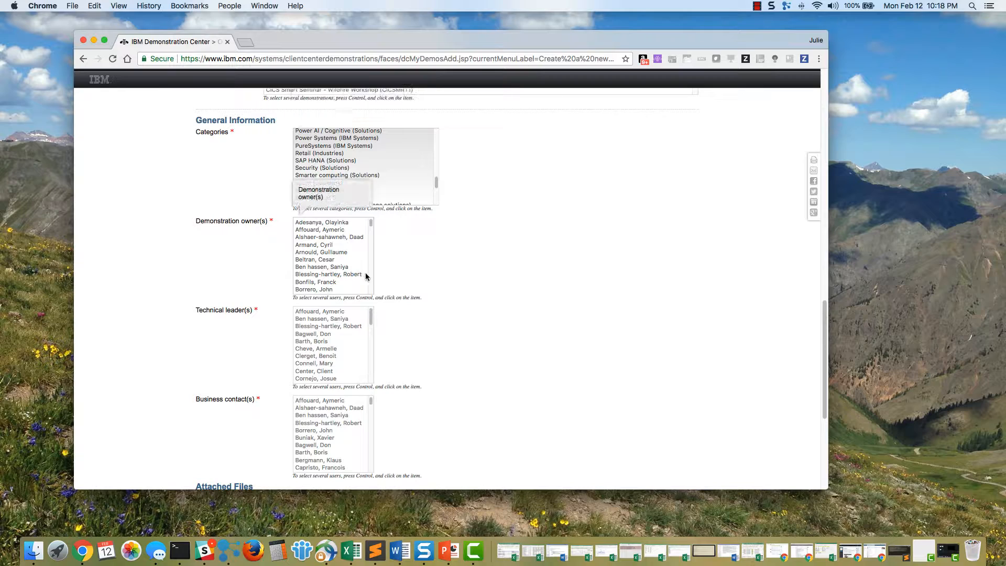
scroll(361, 277, "down", 3)
scroll(369, 280, "down", 3)
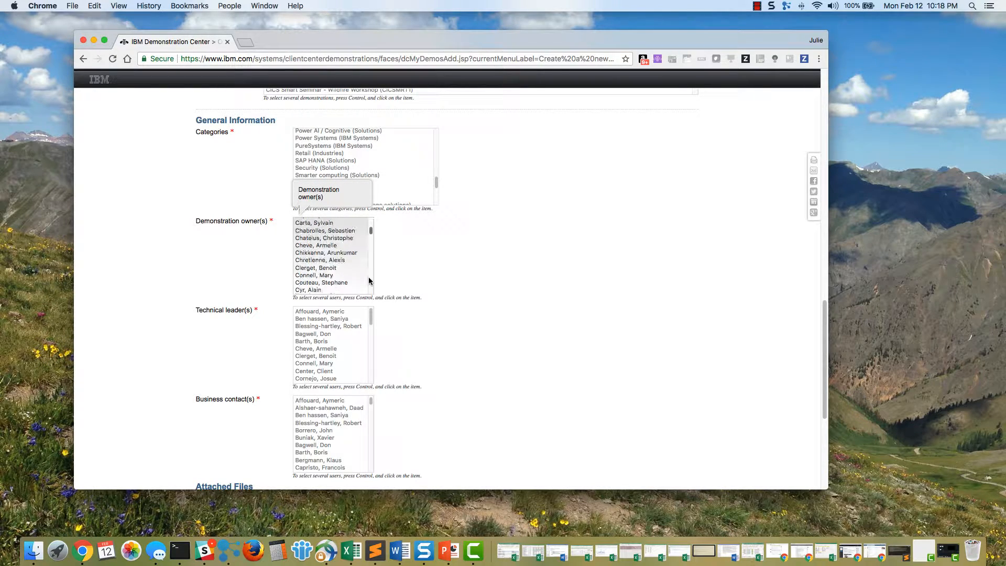
scroll(369, 281, "down", 3)
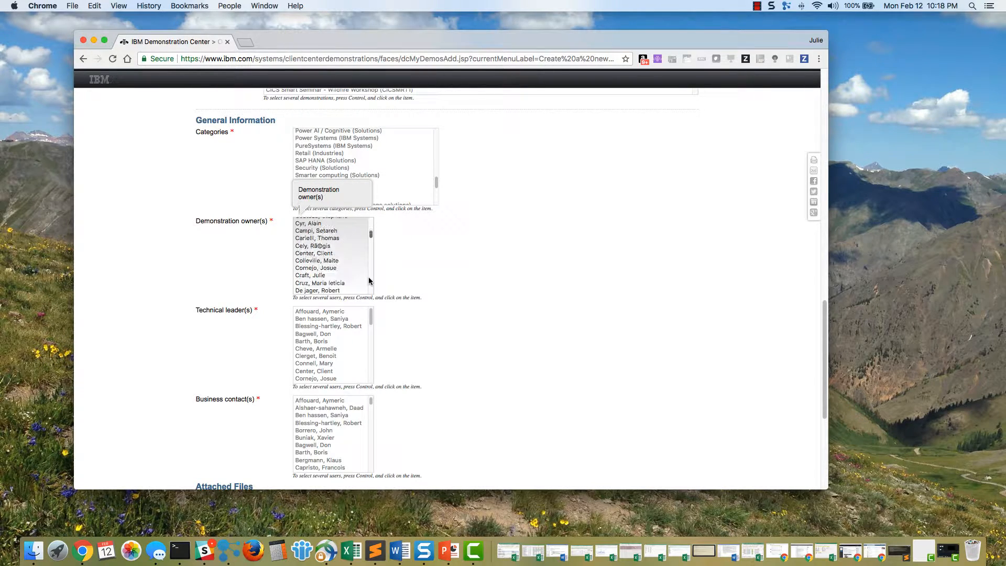
left_click(326, 276)
Assign two technical leaders to the demo, choosing the adjacent names between "Cheve" and "Center, Client"
scroll(465, 299, "down", 2)
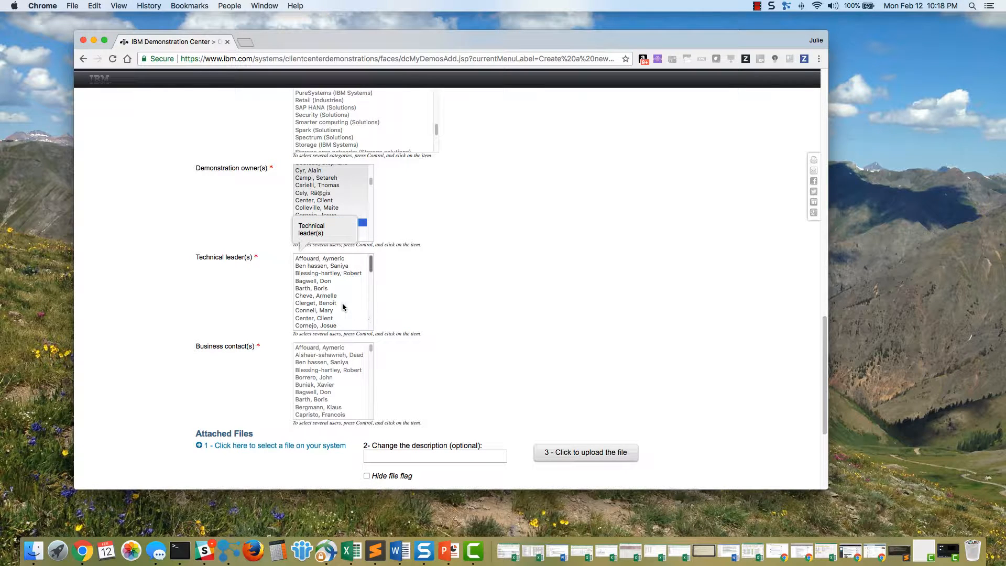
left_click(330, 304)
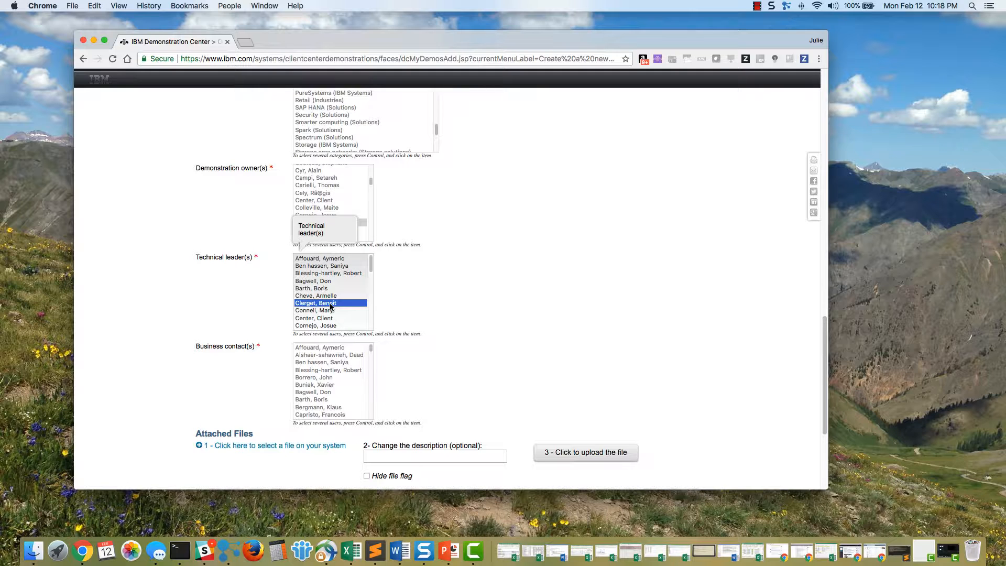
left_click(329, 312, "super")
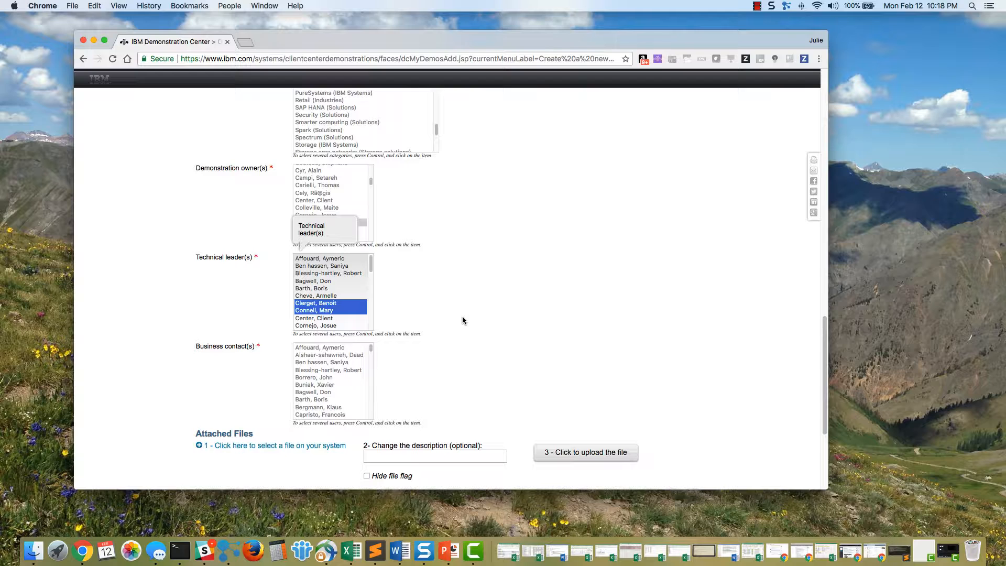
scroll(463, 319, "down", 1)
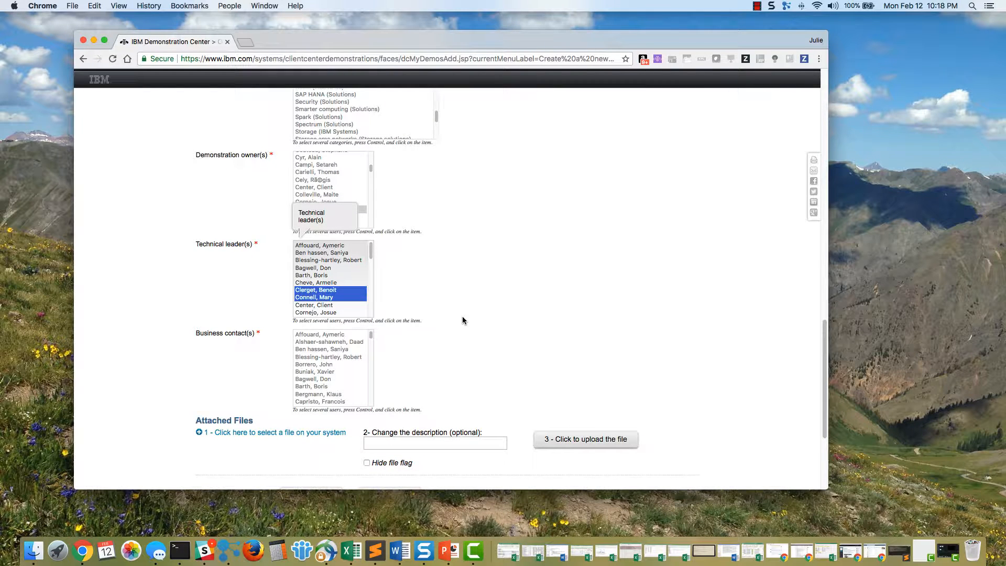
Assign one business contact to the demo, choosing a name partway down the Business contact(s) list
scroll(462, 317, "down", 3)
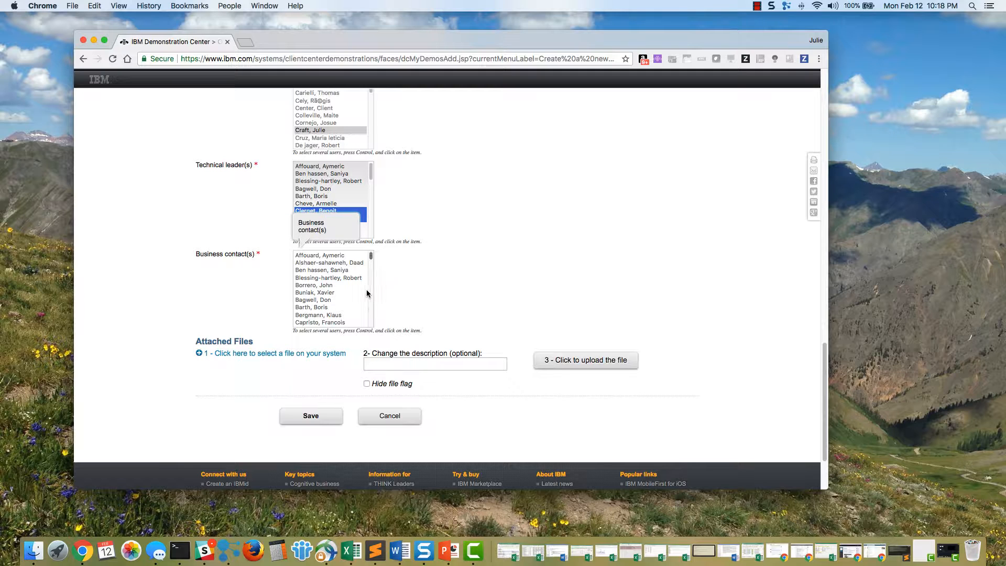
left_click_drag(371, 261, 372, 293)
left_click(337, 296)
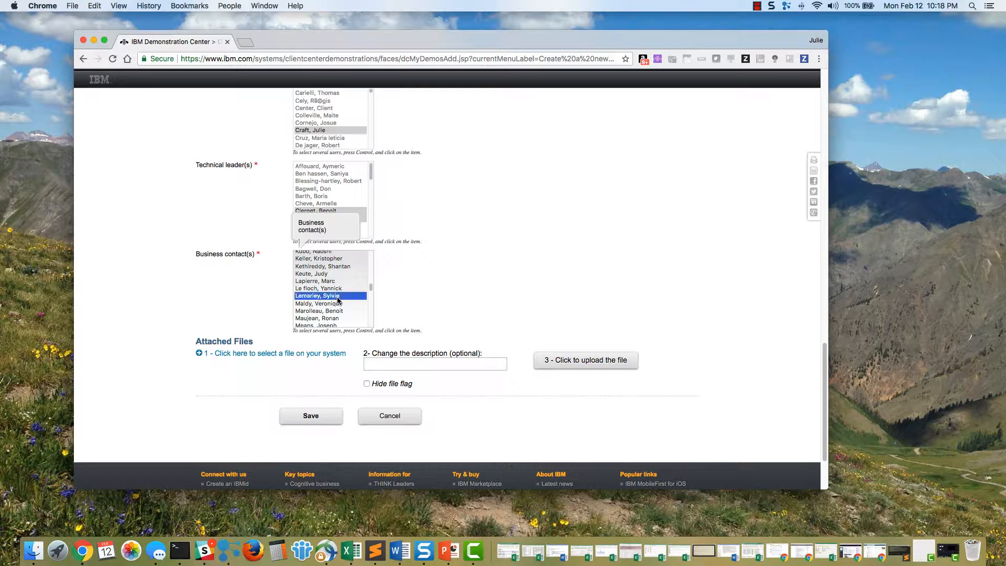
Review the rest of the business contacts, the linked infrastructure list and the form fields back up to the description
scroll(463, 314, "down", 3)
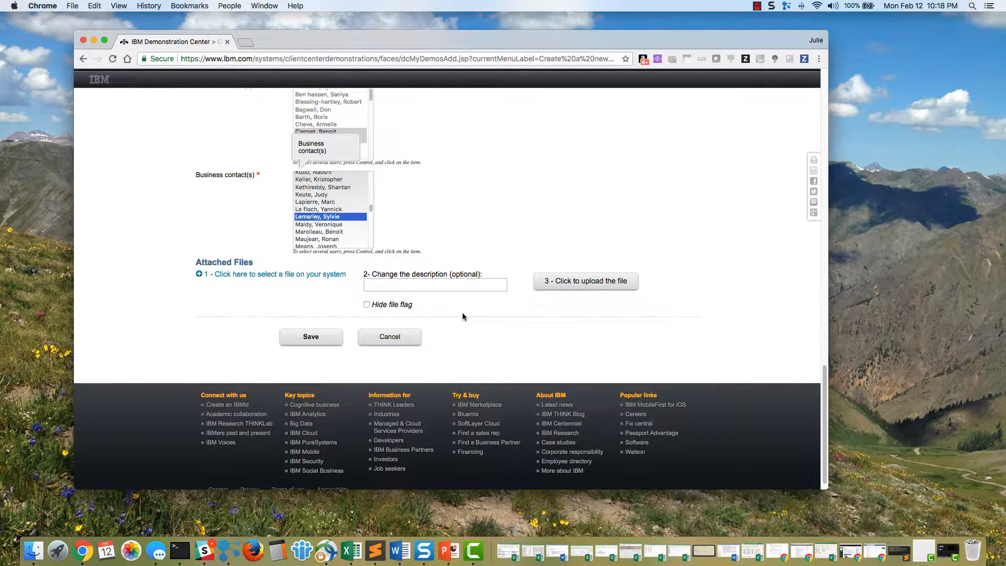
left_click_drag(371, 210, 375, 250)
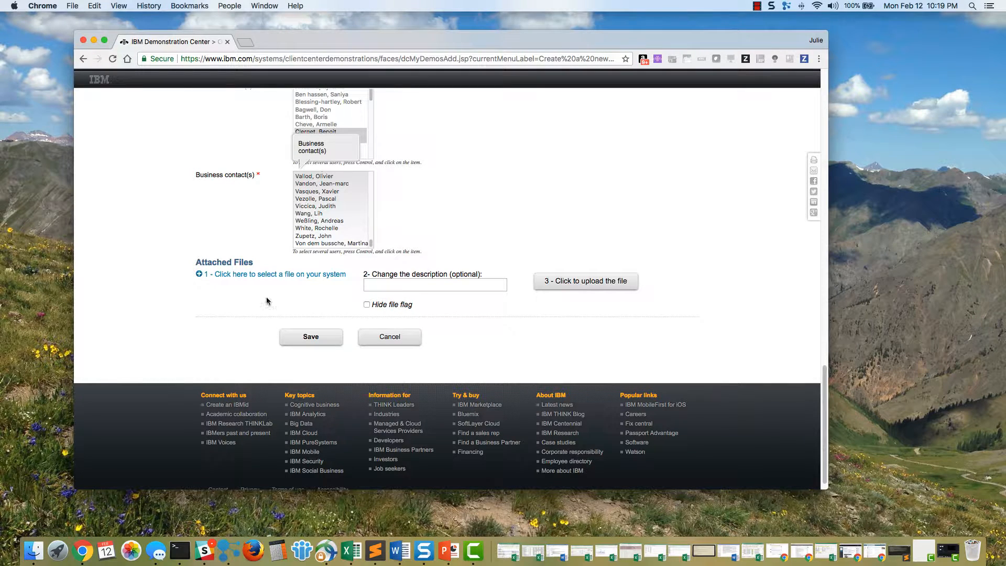
scroll(526, 271, "up", 15)
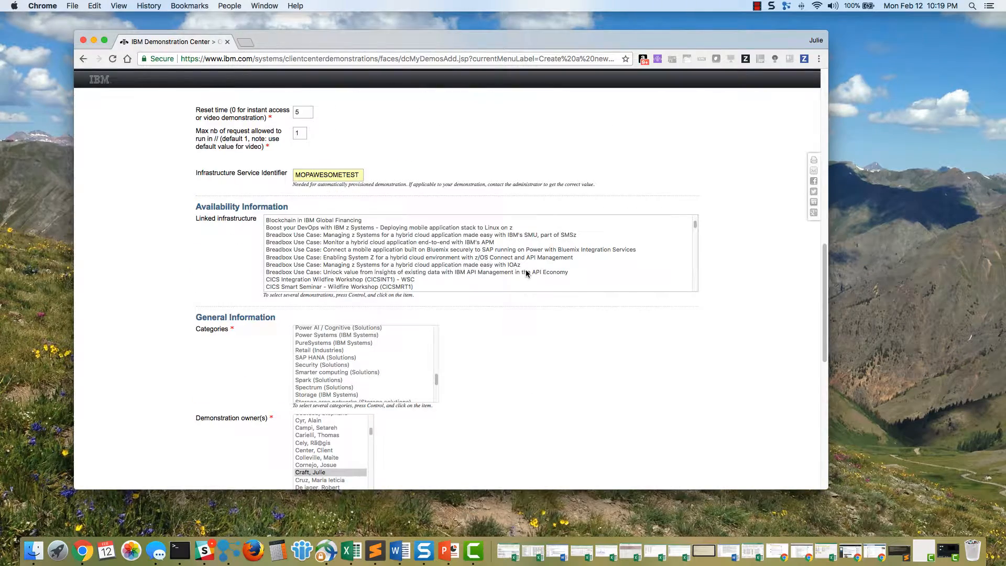
scroll(526, 272, "up", 3)
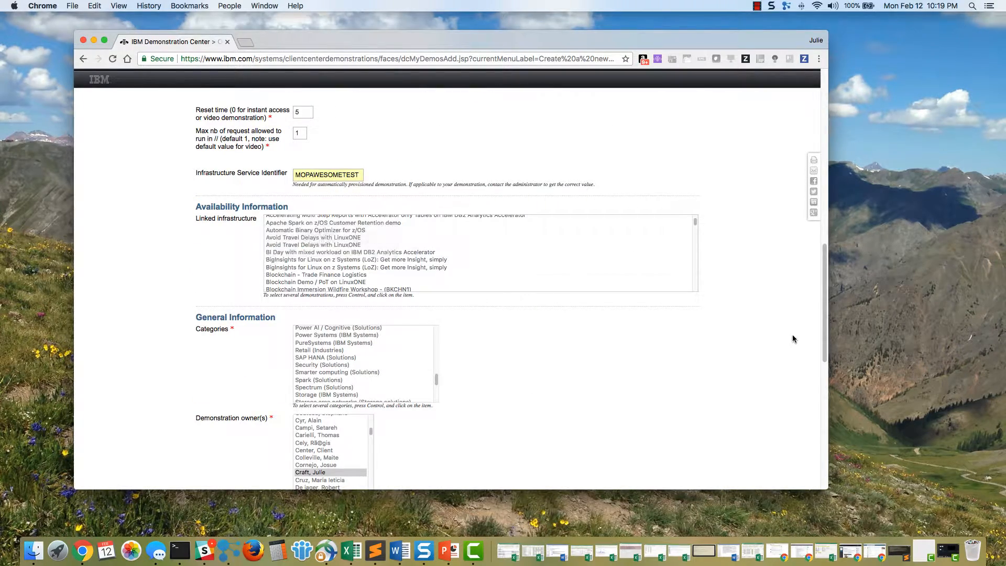
scroll(794, 339, "up", 5)
scroll(793, 338, "up", 3)
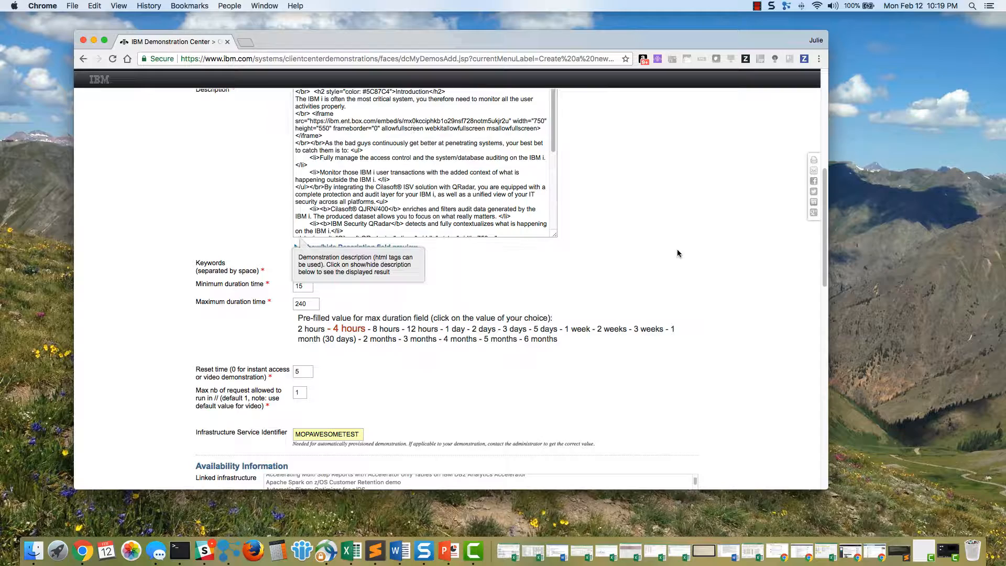
left_click_drag(827, 224, 827, 404)
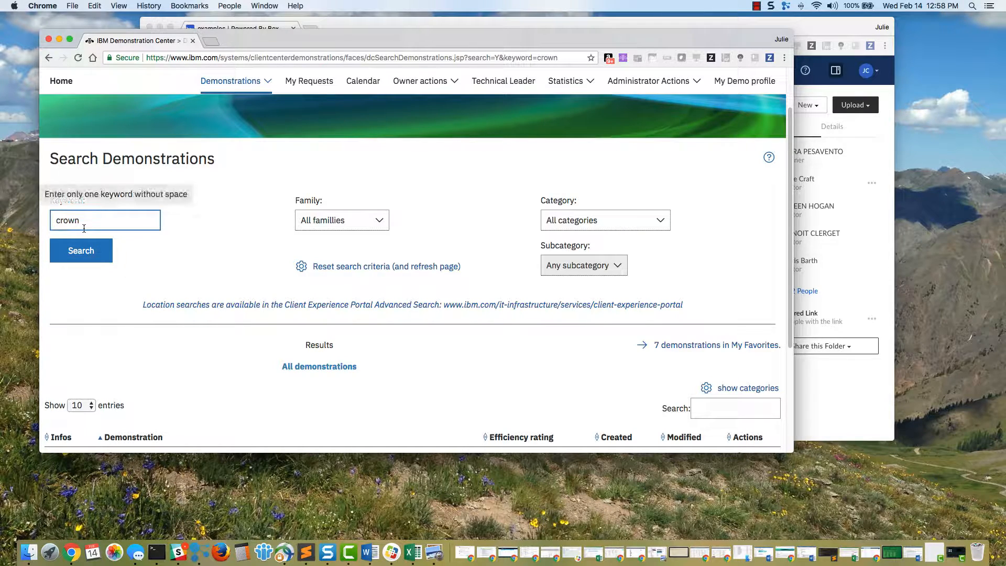
Open the VIDEO version of "Your IBM i holds your crown jewels, so what are you doing to protect them?" from the search results
scroll(175, 273, "down", 3)
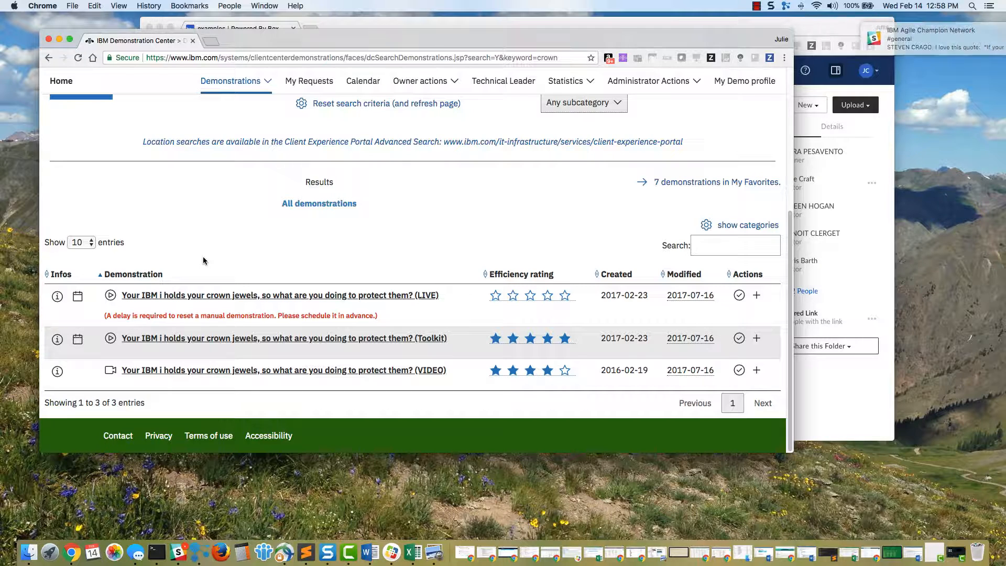
mouse_move(193, 295)
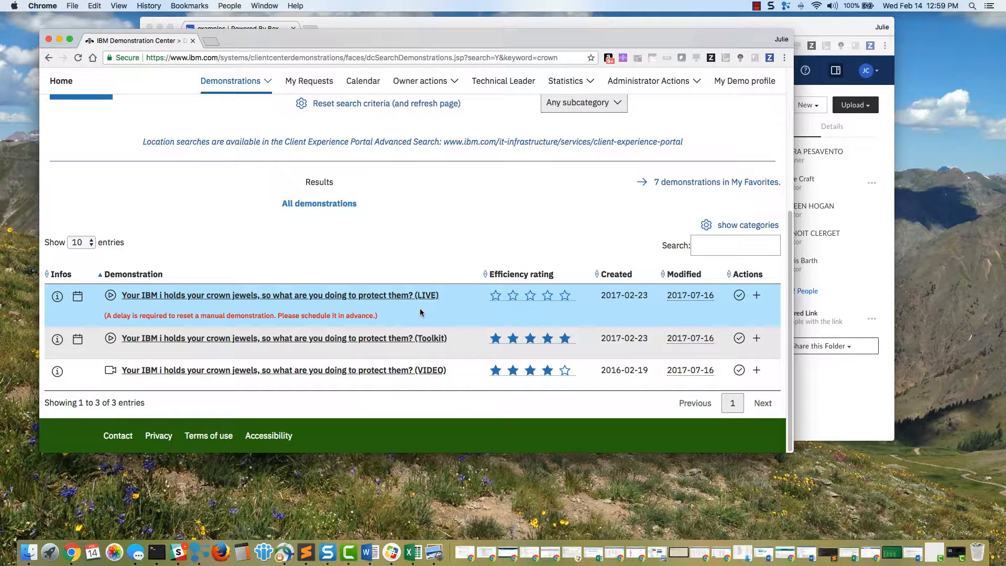
mouse_move(133, 341)
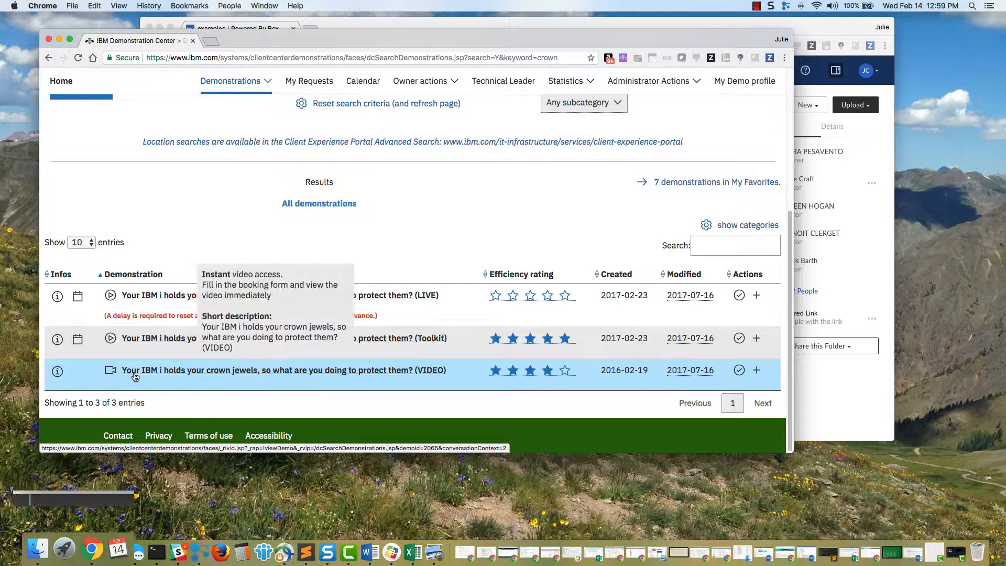
left_click(131, 371)
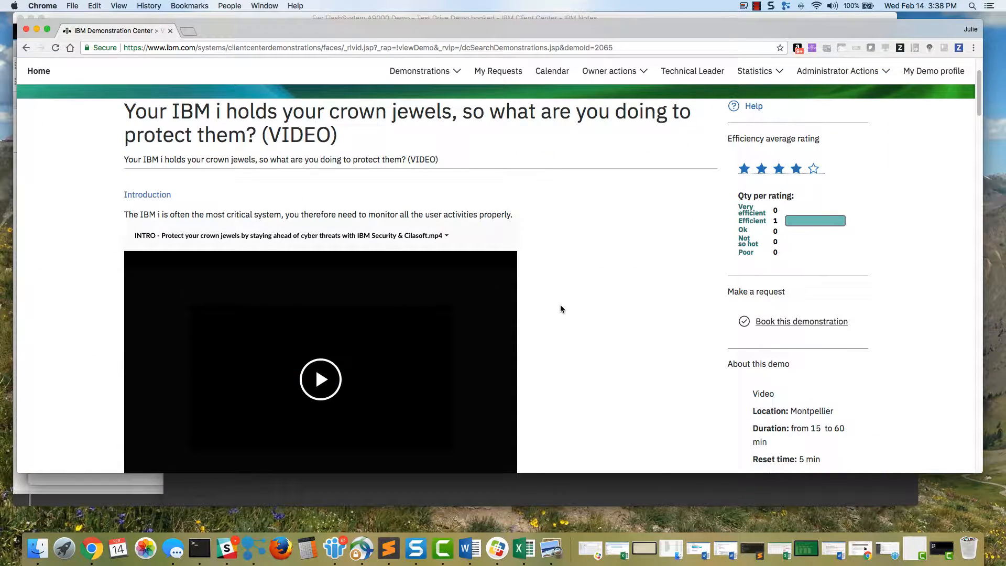
Examine the example demo page, including its introduction video, solution flyer, instructions for running the demonstration and Scenario 1
scroll(580, 336, "down", 4)
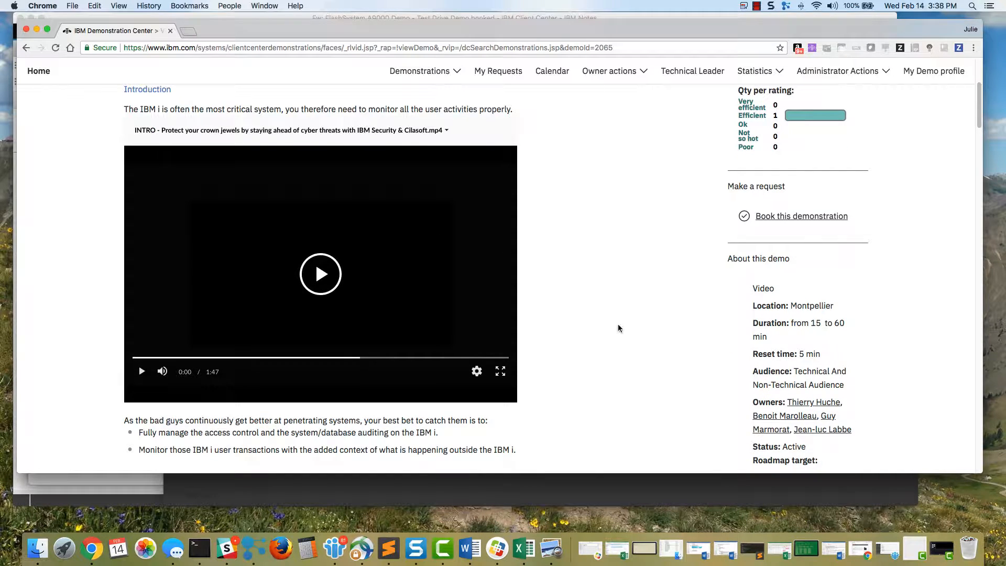
scroll(586, 318, "down", 10)
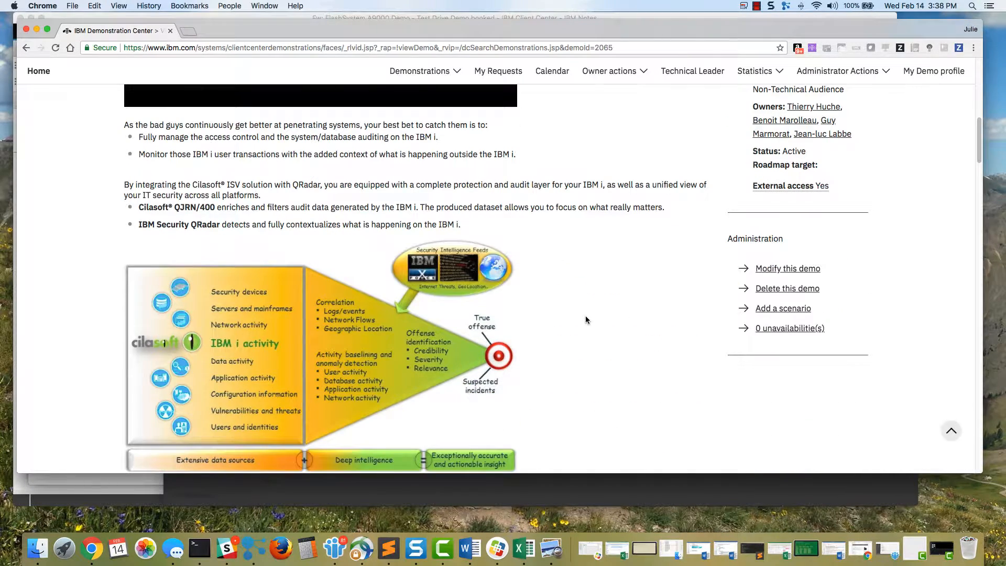
scroll(586, 317, "down", 8)
scroll(586, 316, "down", 2)
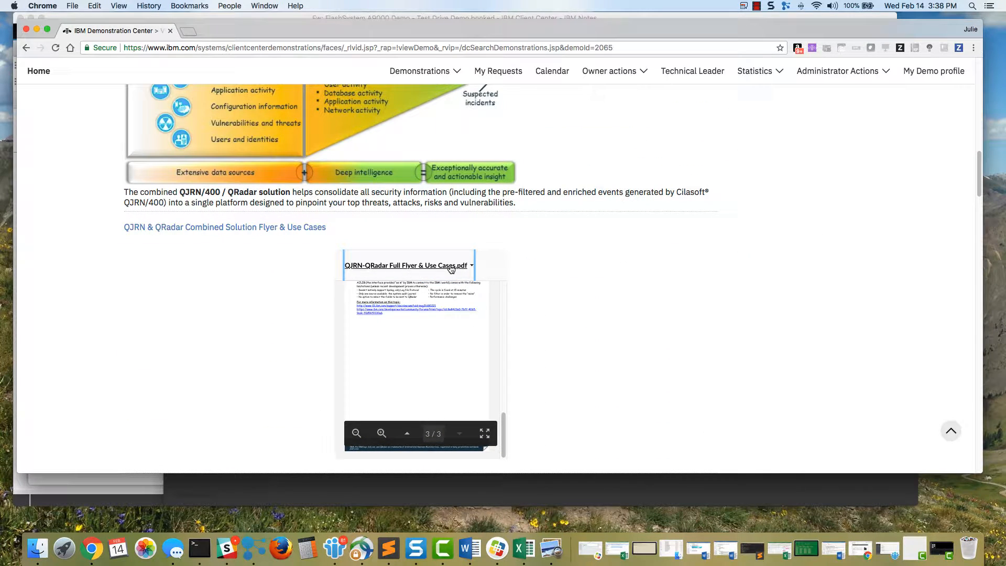
scroll(552, 322, "down", 5)
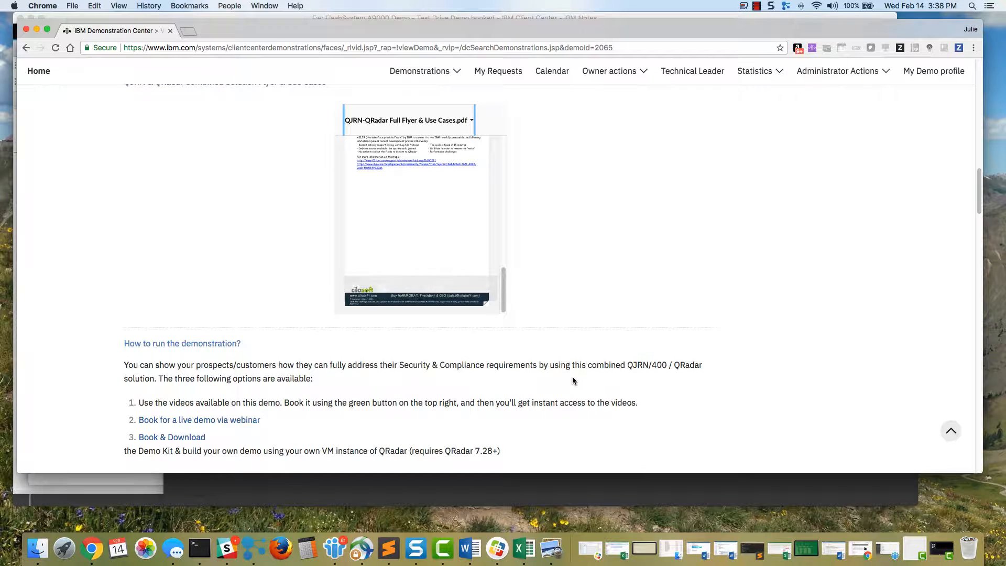
scroll(572, 377, "down", 3)
scroll(573, 380, "down", 5)
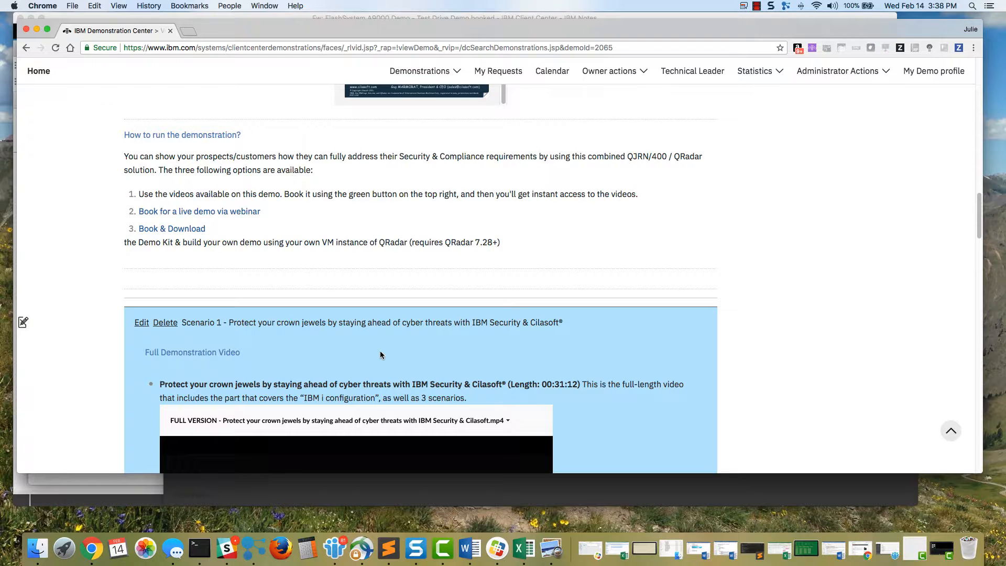
scroll(379, 351, "down", 7)
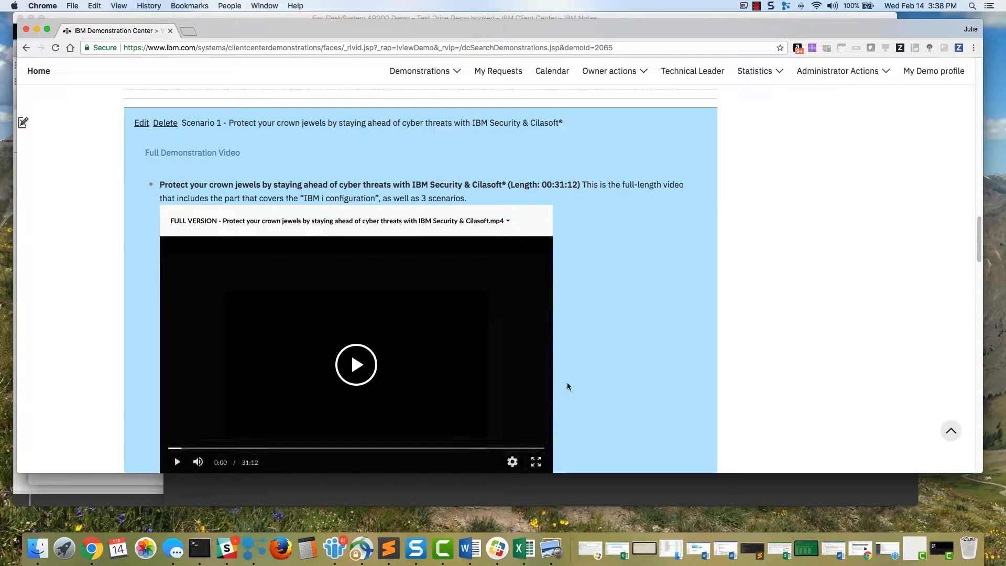
scroll(603, 382, "down", 1)
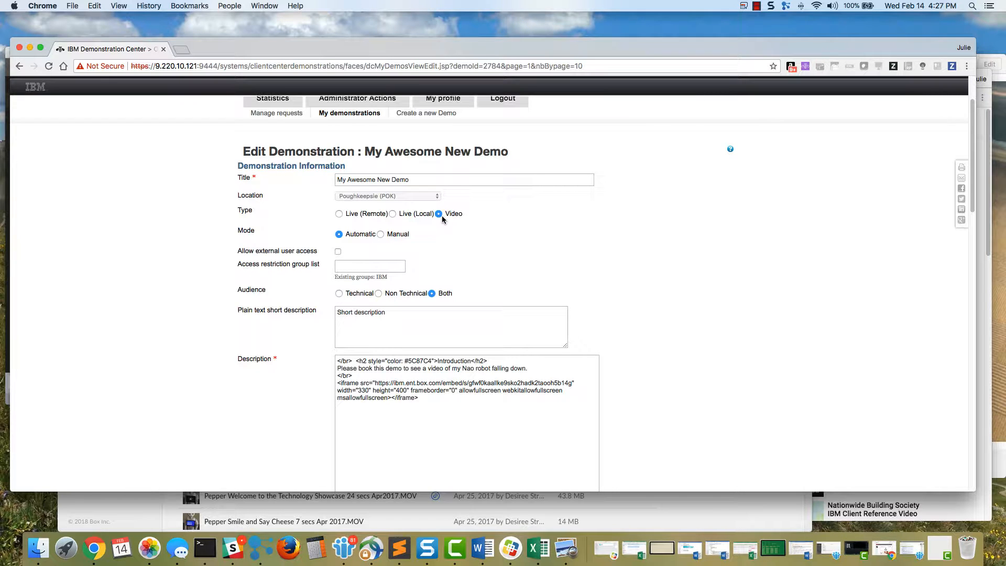
Show the Description field preview of My Awesome New Demo and compare it with the embedded HTML code
scroll(465, 368, "down", 3)
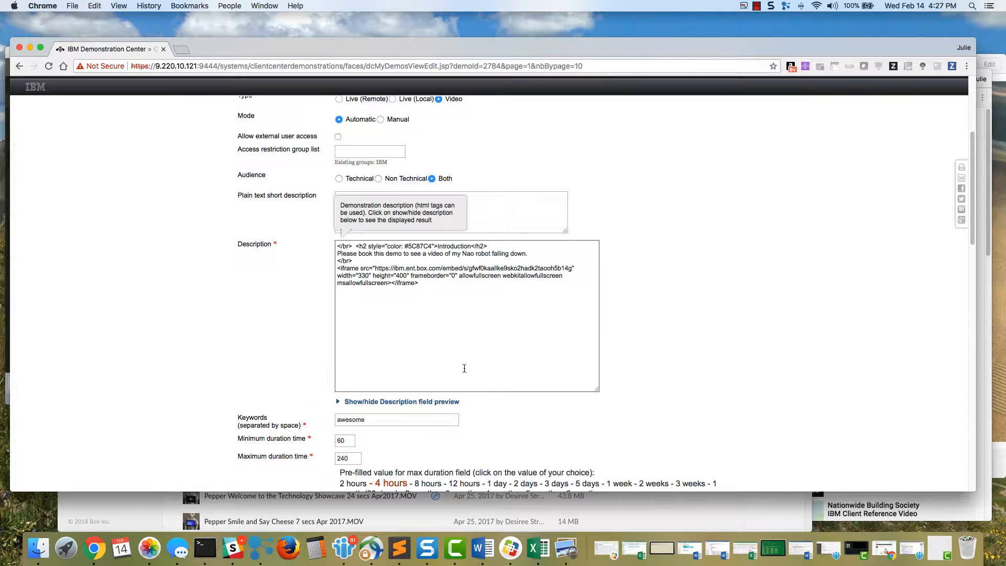
scroll(477, 309, "down", 1)
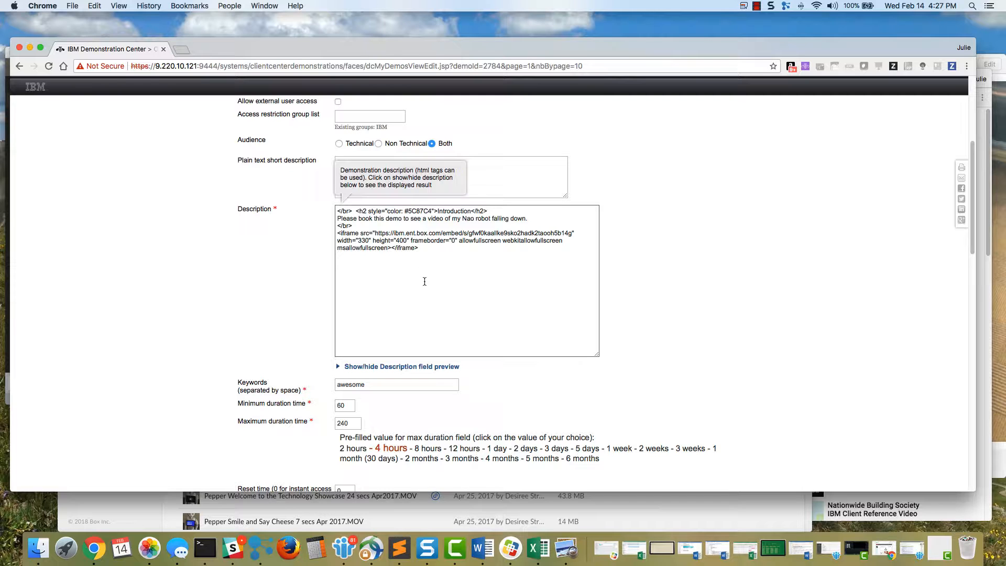
left_click(339, 368)
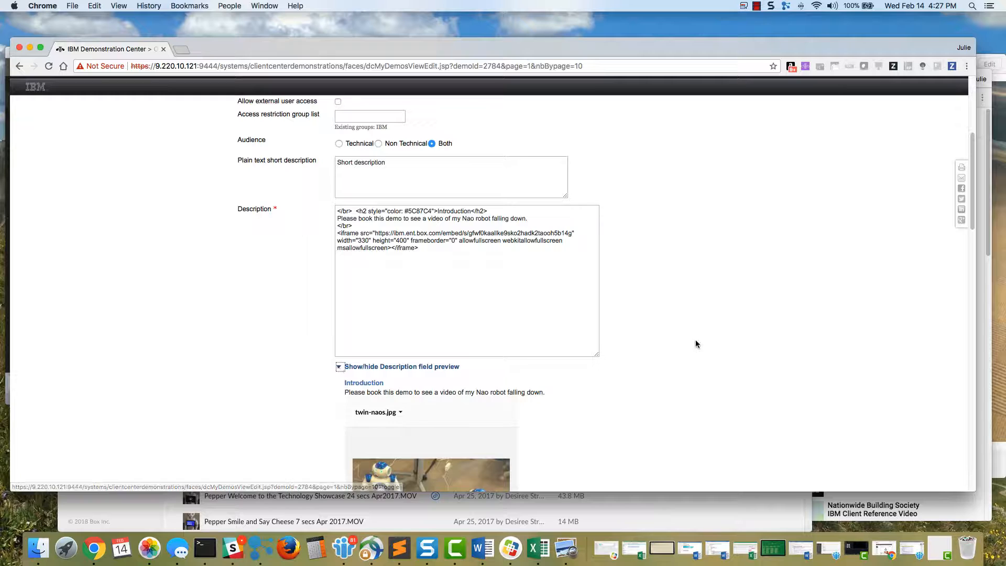
scroll(696, 343, "down", 4)
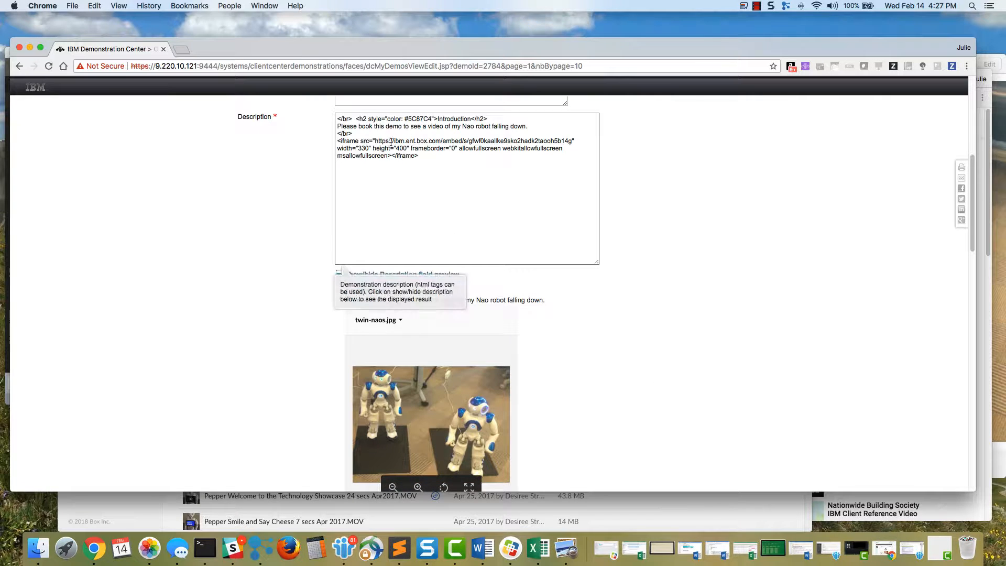
key("Tab")
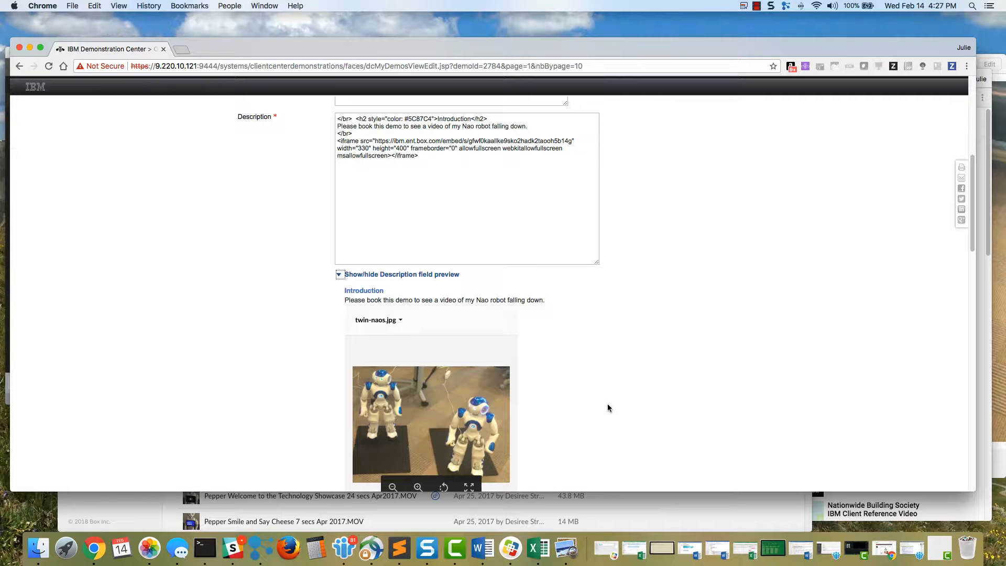
scroll(609, 407, "down", 2)
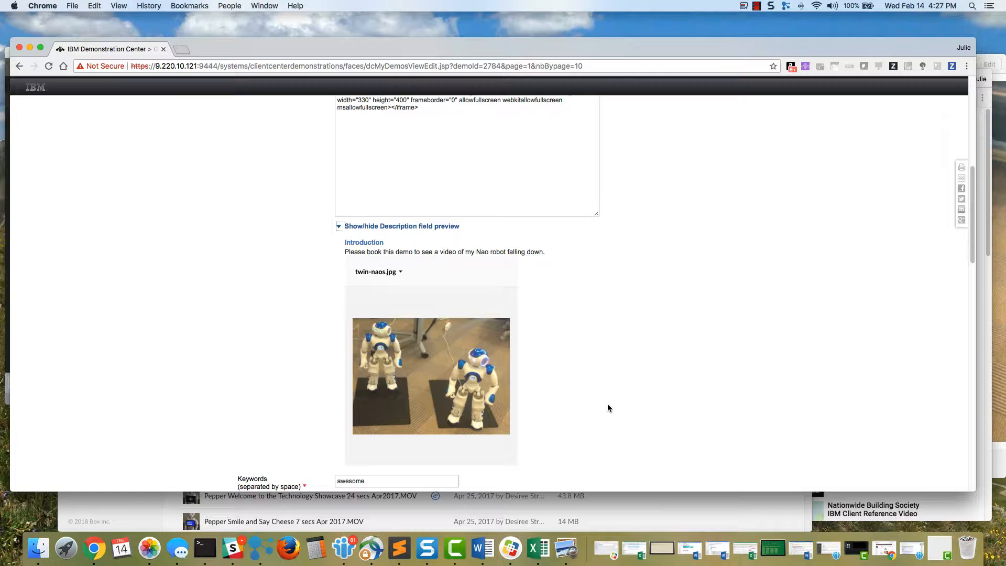
Review the demo's keywords, duration times, reset time, linked infrastructure and categories on the edit form
scroll(647, 382, "down", 5)
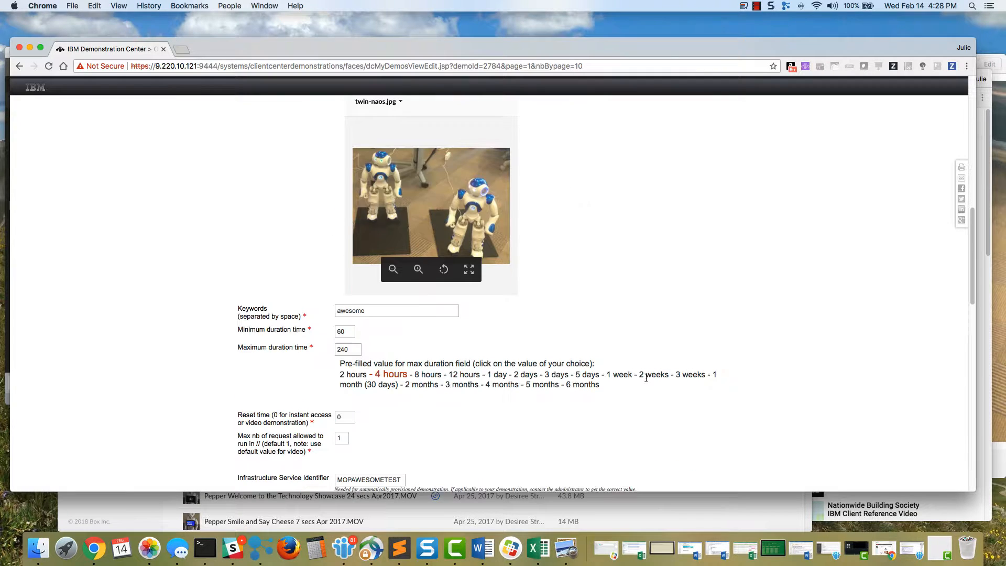
scroll(646, 377, "down", 5)
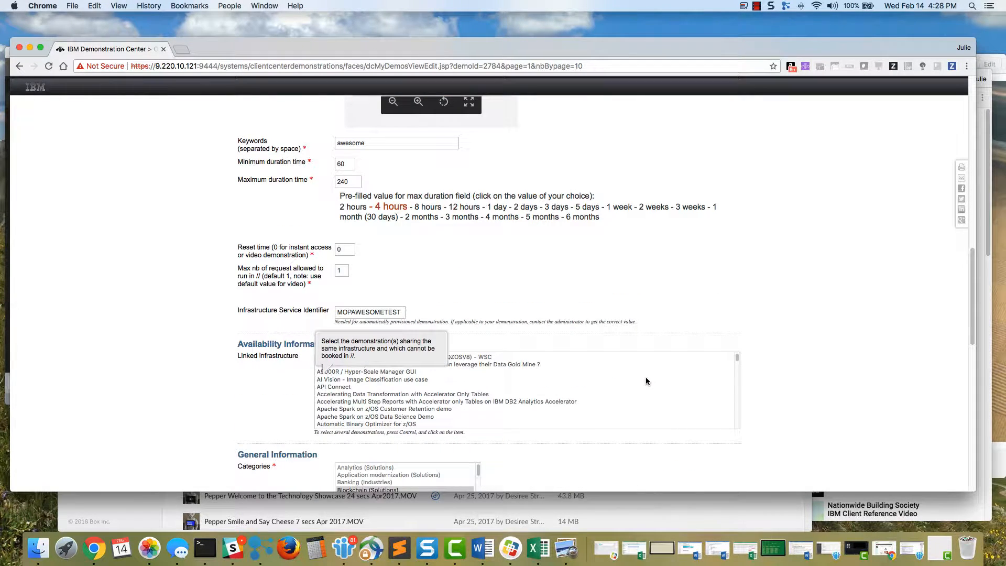
mouse_move(341, 250)
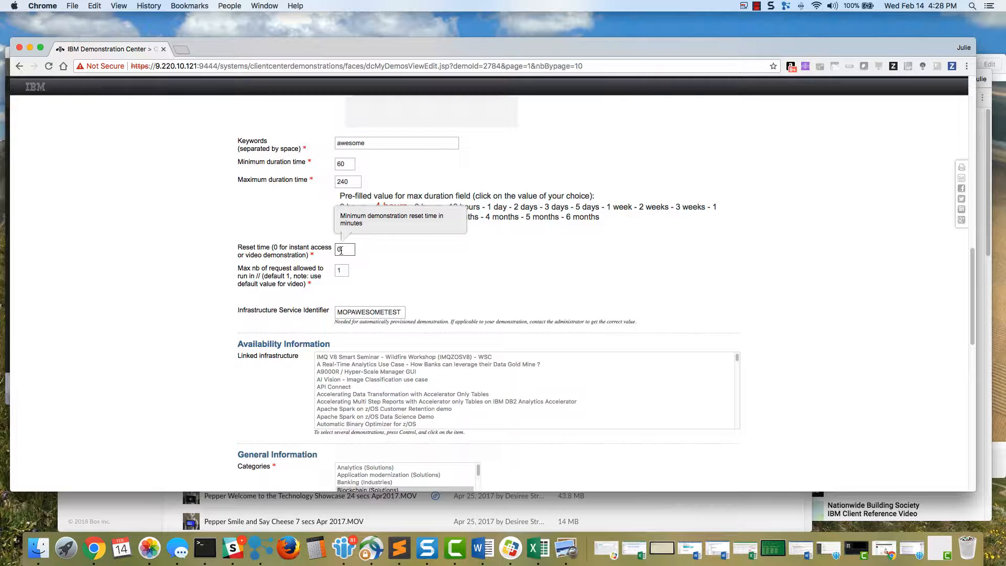
scroll(618, 316, "down", 3)
scroll(619, 316, "down", 10)
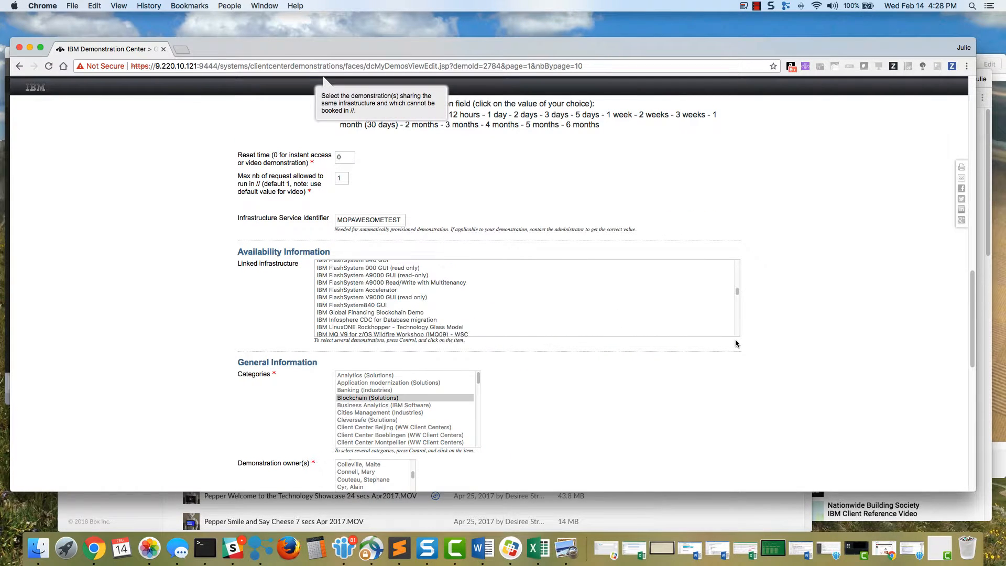
scroll(781, 346, "down", 10)
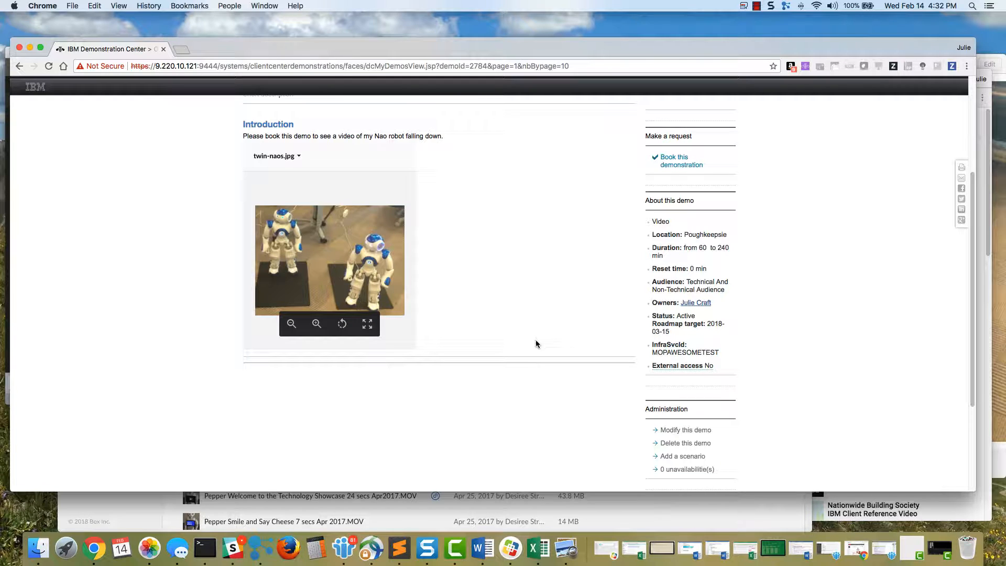
Start adding a scenario to the demo, set it to Live Video Scenario and check its description code
left_click(683, 457)
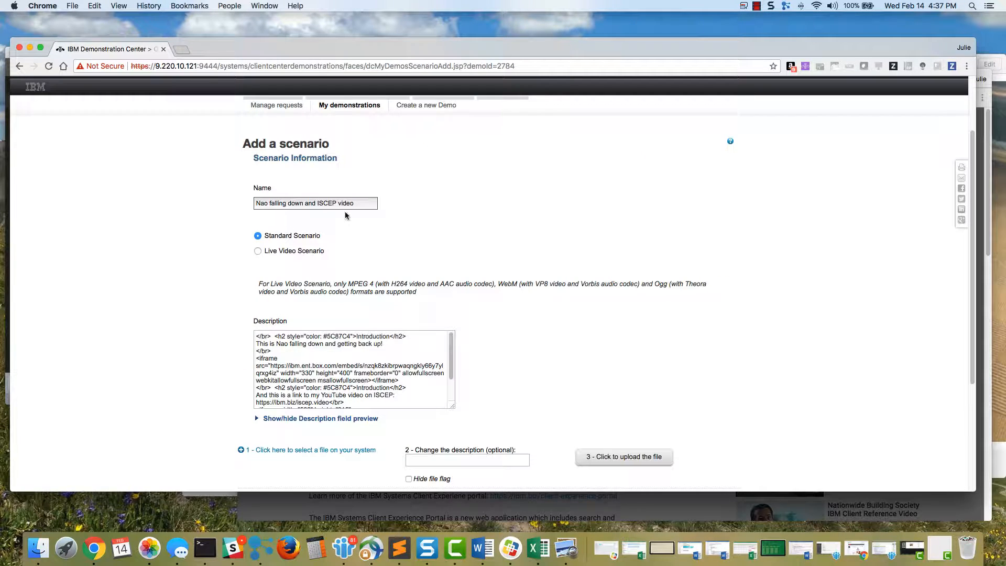
left_click(258, 251)
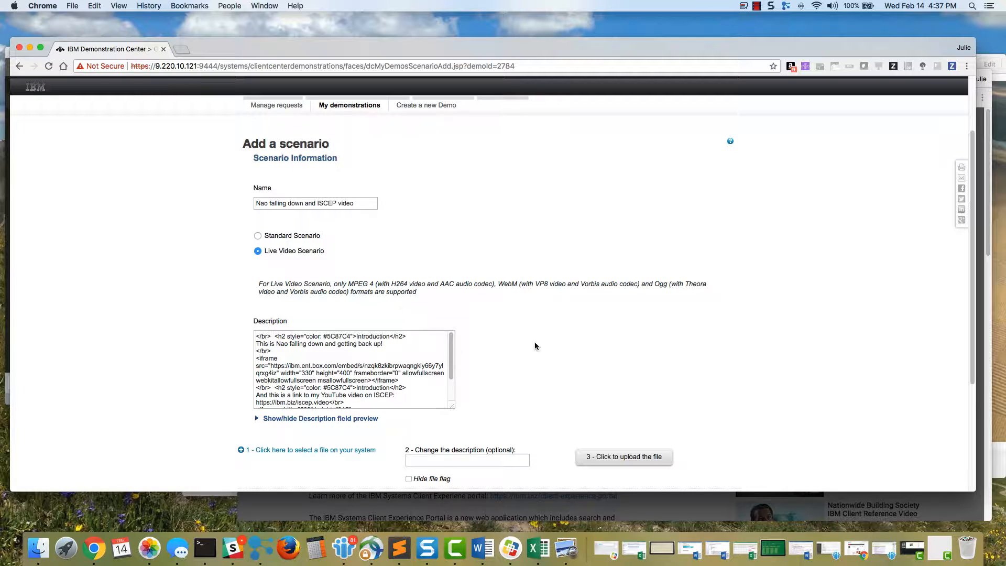
scroll(535, 346, "down", 1)
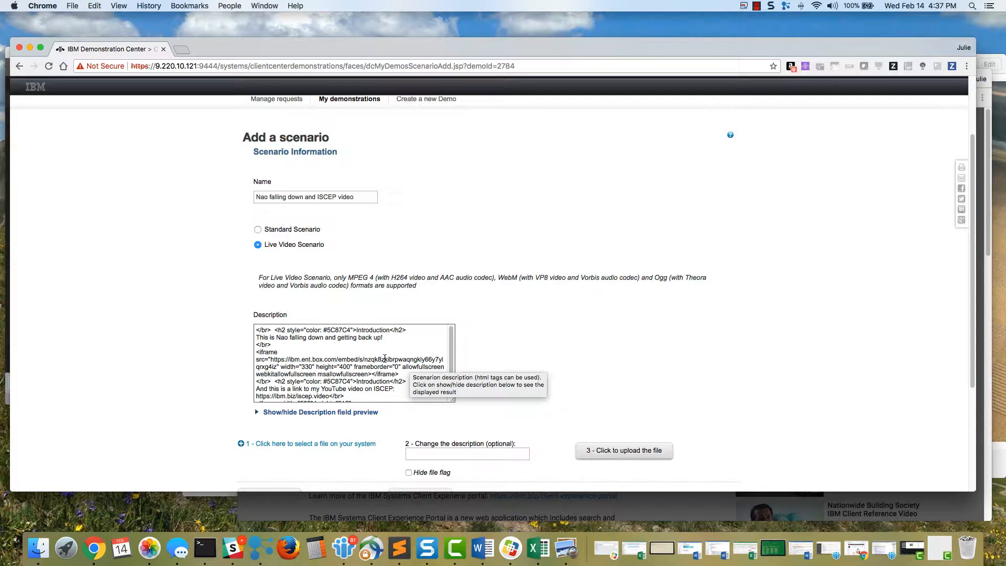
scroll(385, 359, "down", 3)
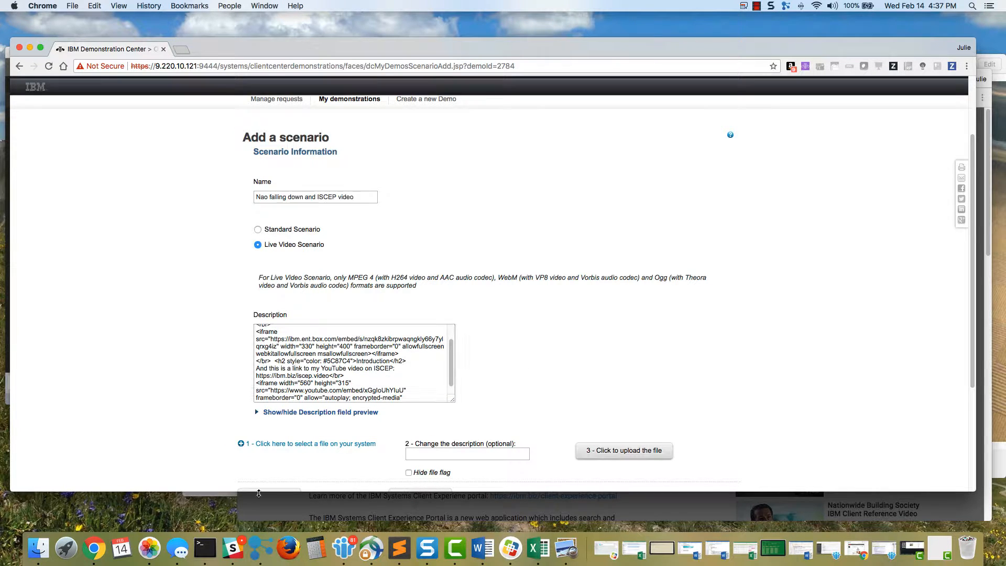
Switch to Box, copy the Small (330 x 400) embed code of Nao-falling-down.m4v, and compare it with the scenario's Description code
left_click(227, 494)
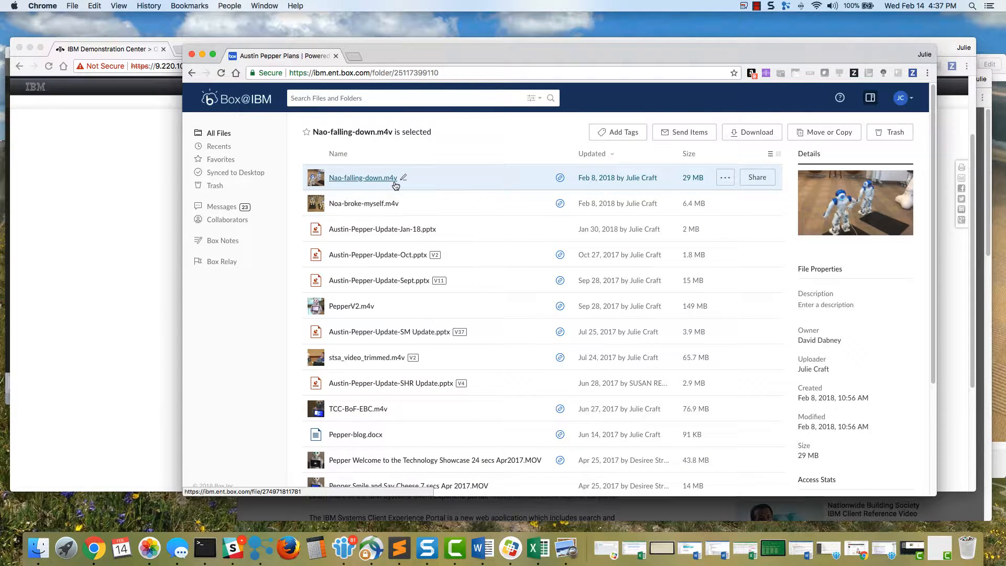
left_click(726, 178)
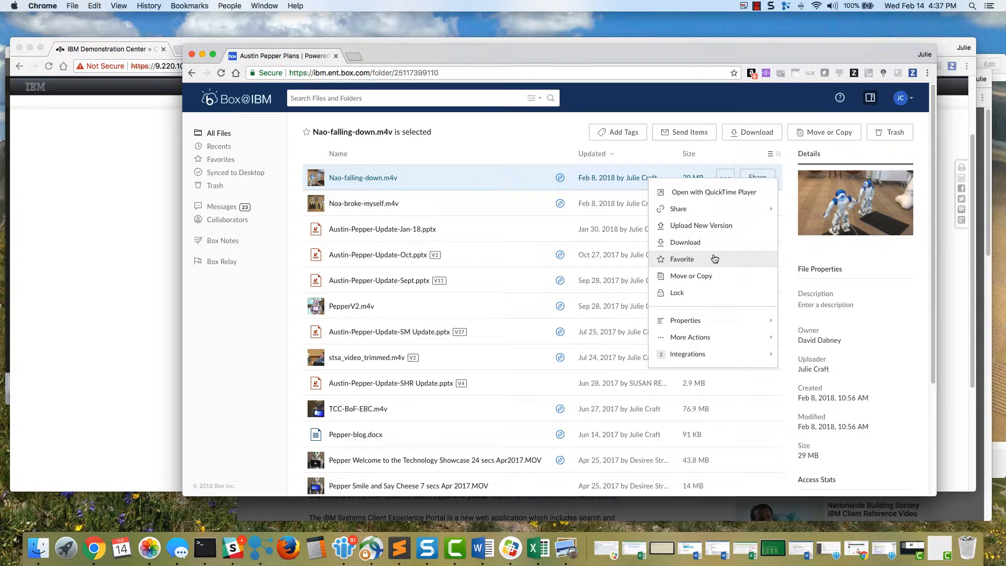
mouse_move(700, 337)
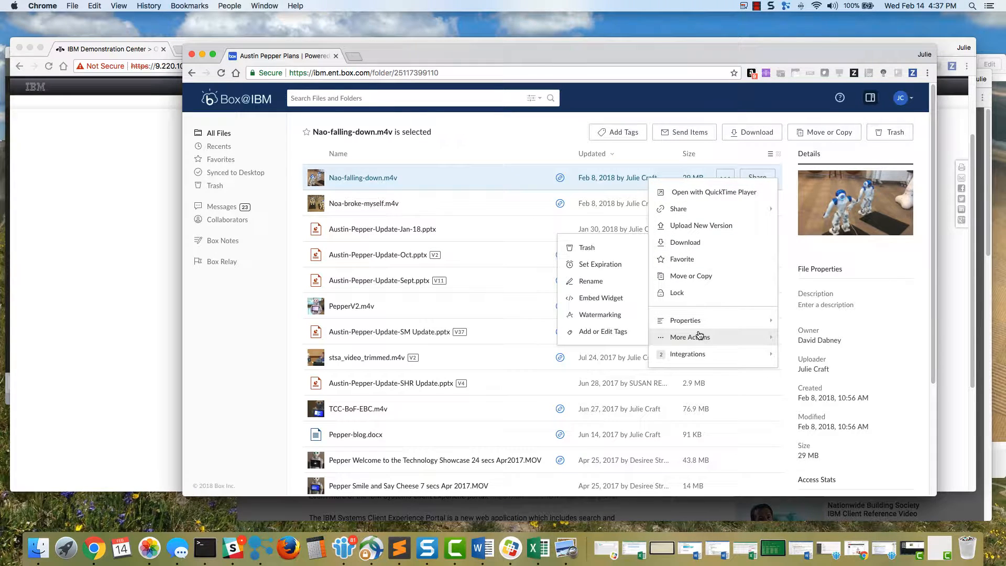
left_click(611, 299)
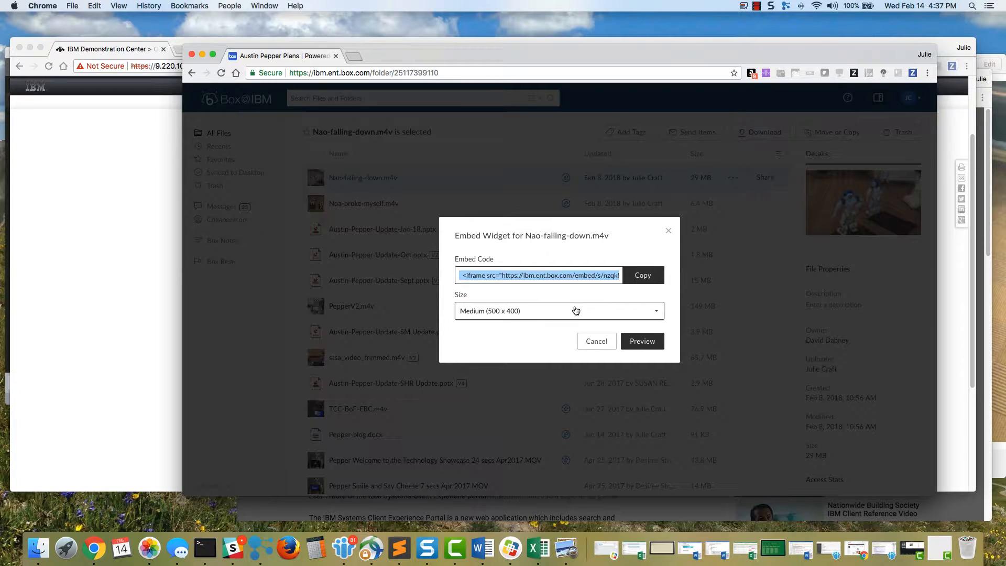
left_click(629, 310)
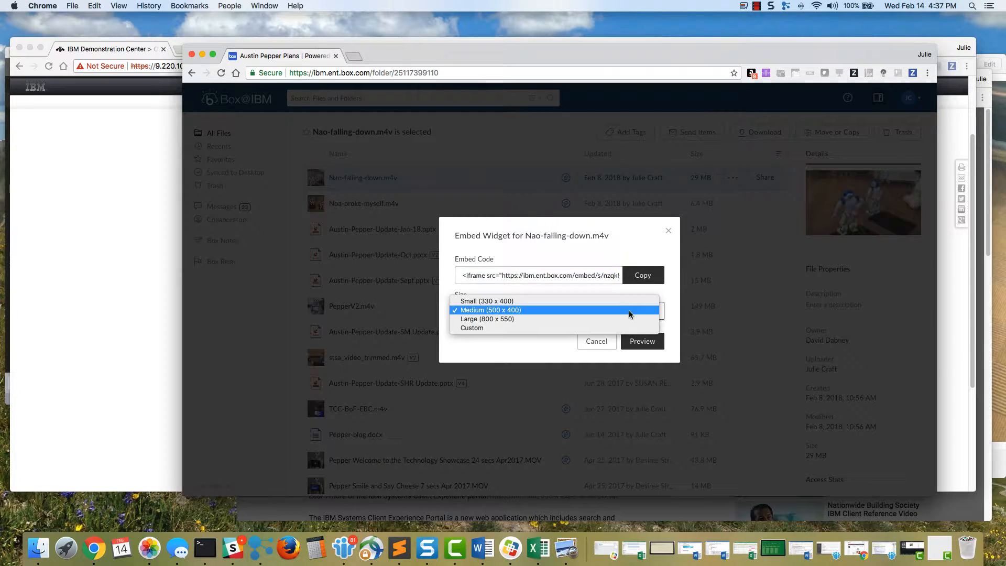
left_click(627, 300)
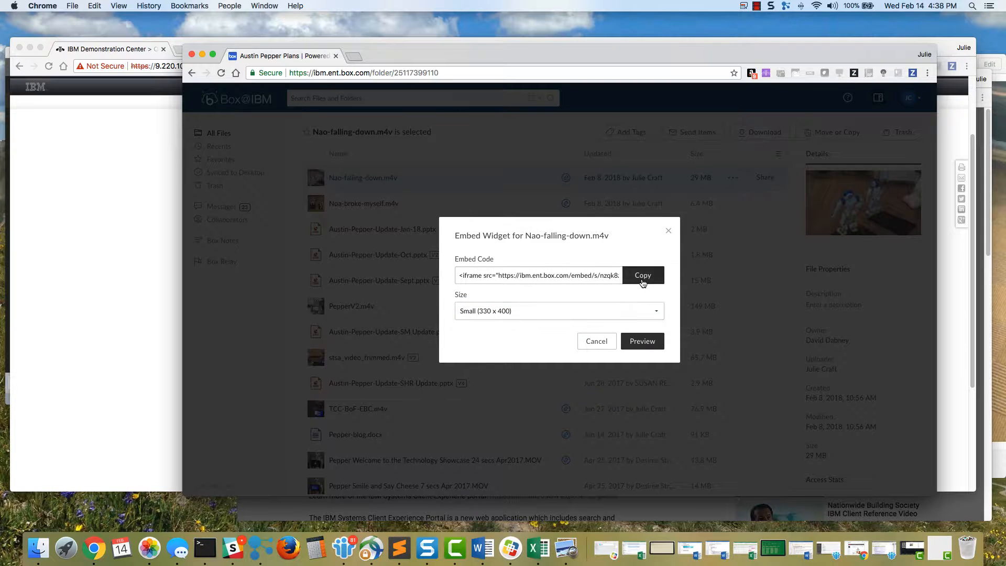
left_click(642, 284)
left_click(669, 232)
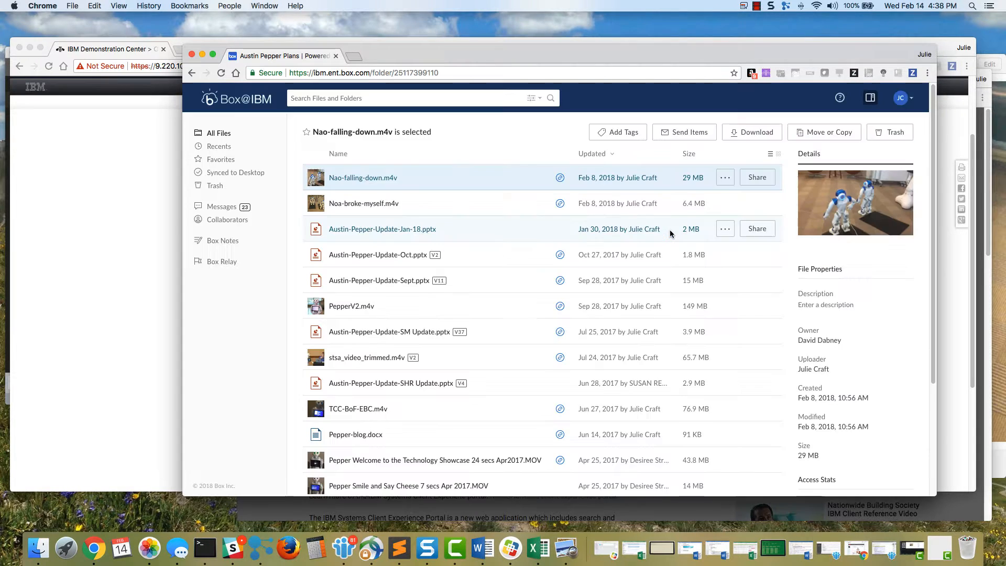
left_click(156, 354)
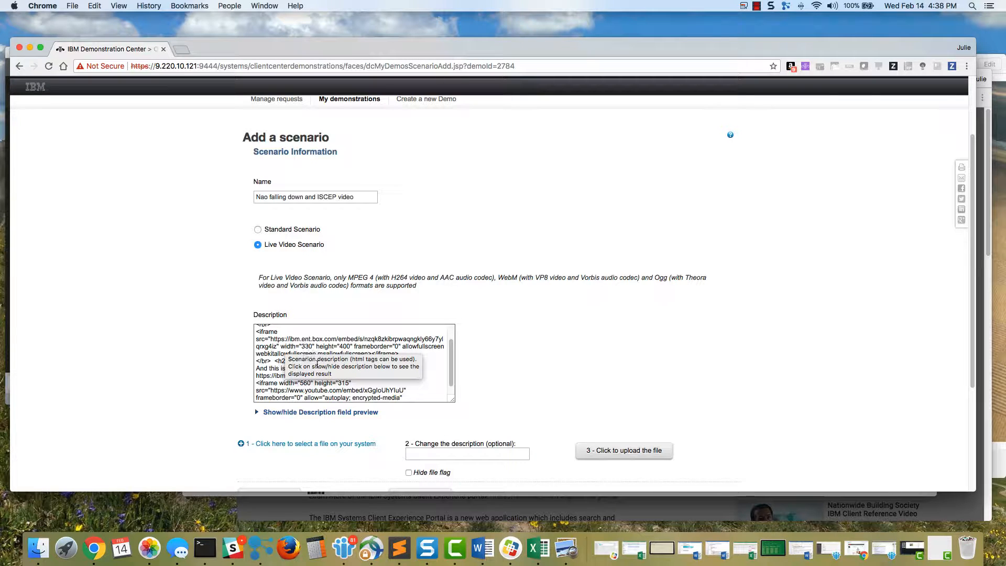
scroll(450, 388, "down", 2)
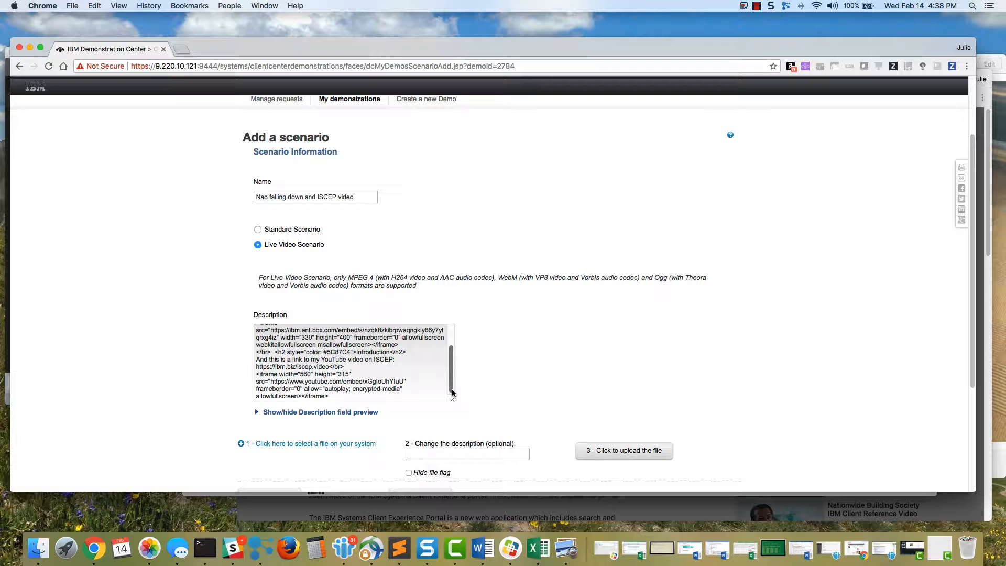
Switch to YouTube, select the embed code of the IBM Systems Client Experience Portal video, and return to the scenario form
left_click(292, 510)
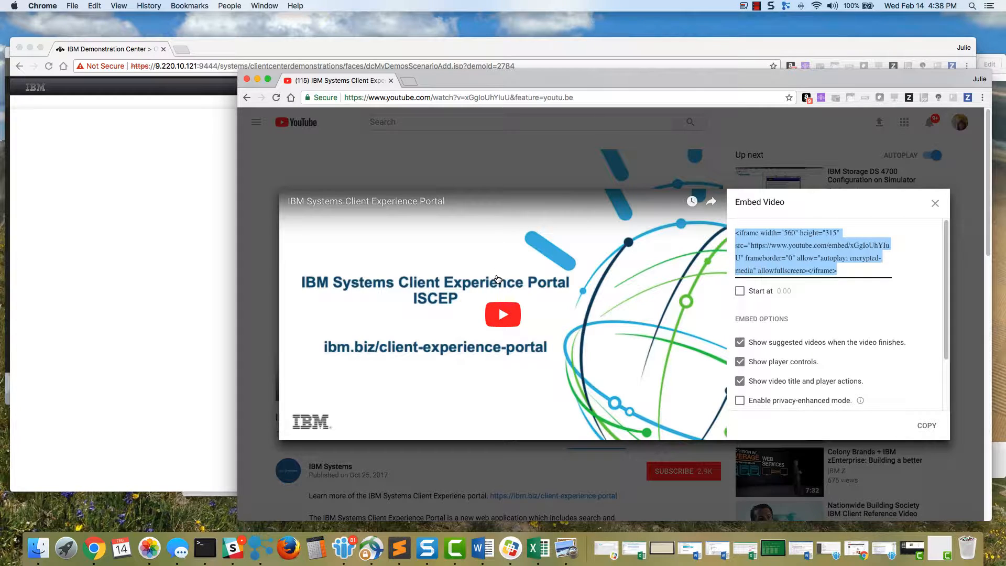
left_click(935, 202)
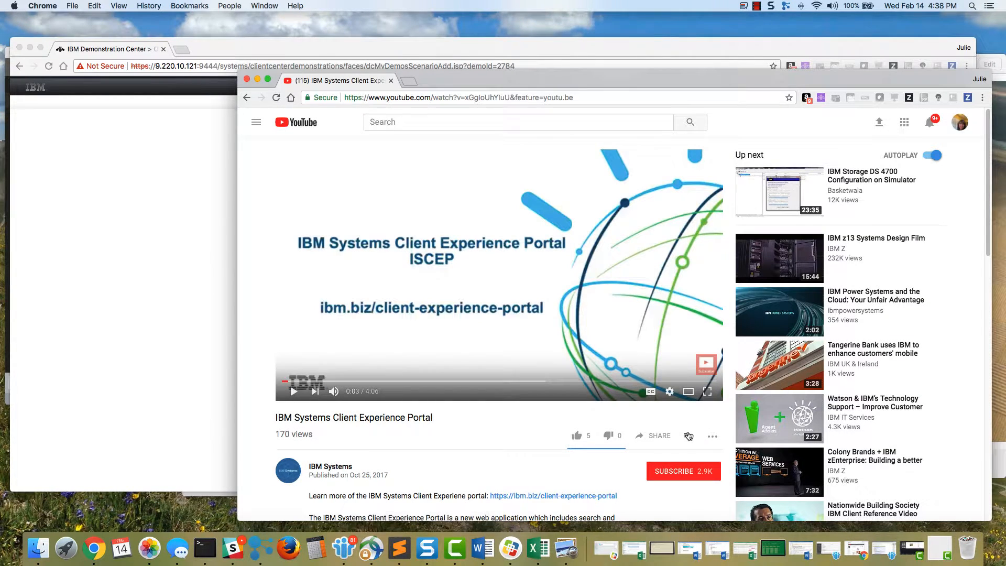
left_click(658, 436)
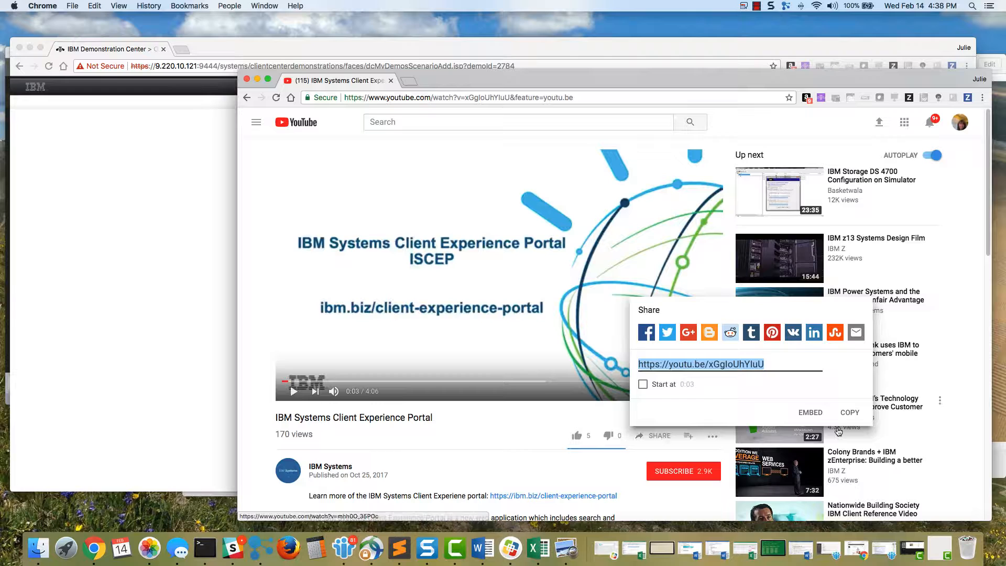
left_click(817, 412)
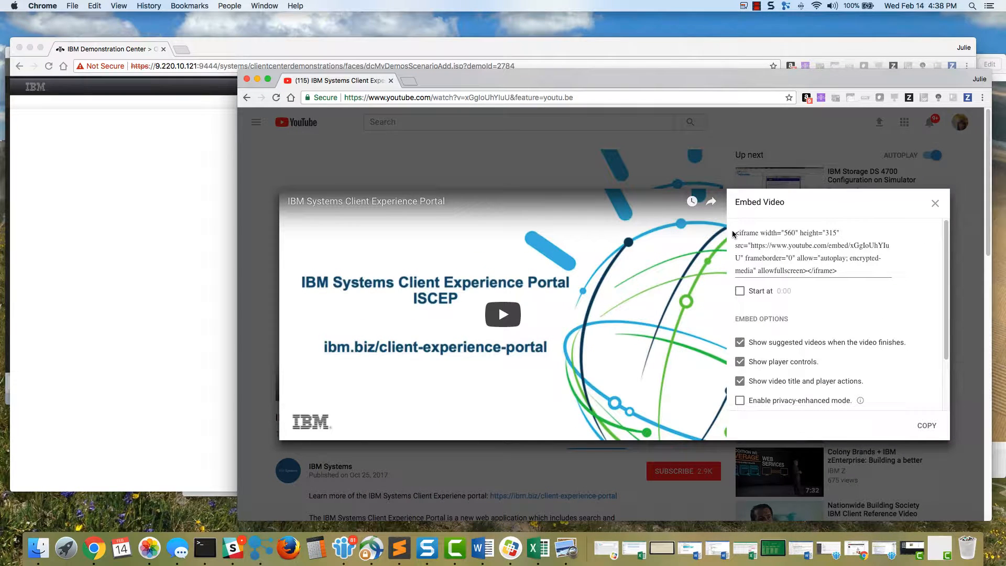
left_click_drag(734, 234, 866, 267)
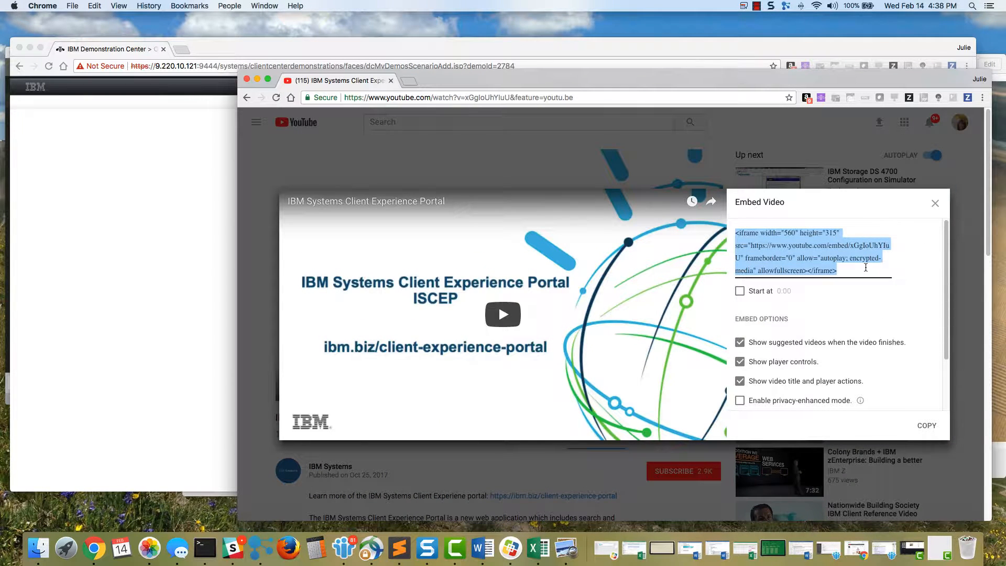
left_click(167, 375)
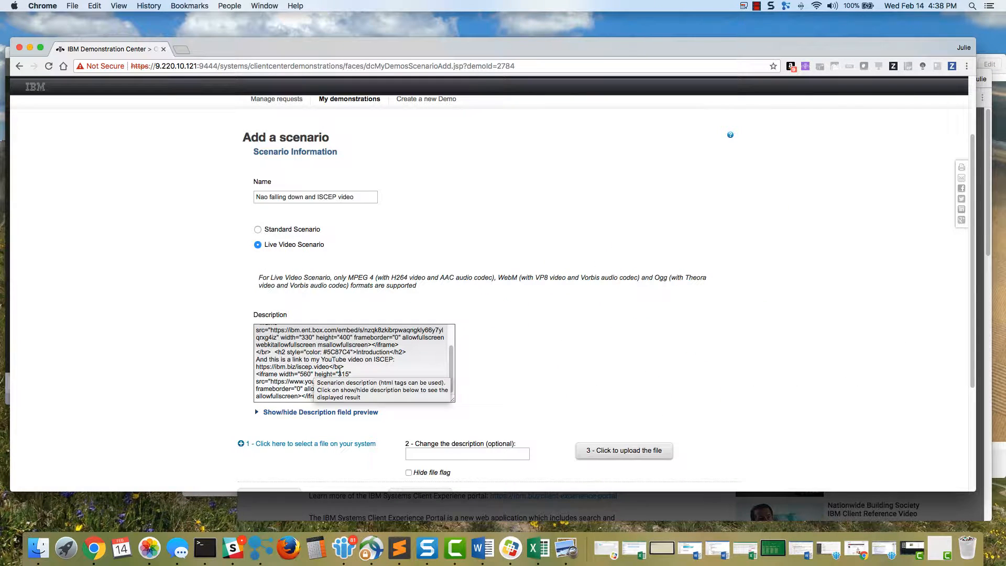
Show the scenario's Description field preview and examine the embedded Box and YouTube videos
scroll(119, 371, "down", 2)
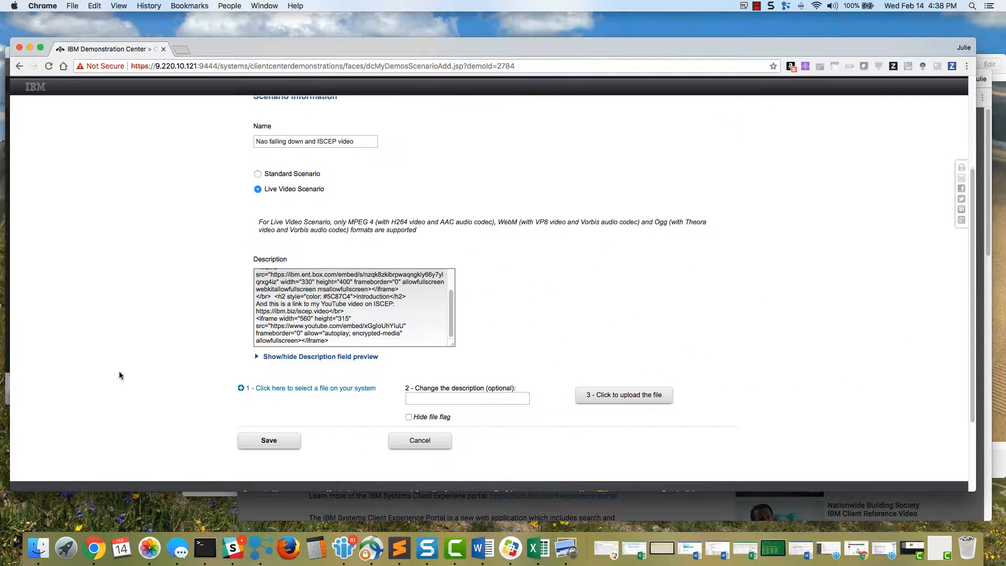
left_click(262, 359)
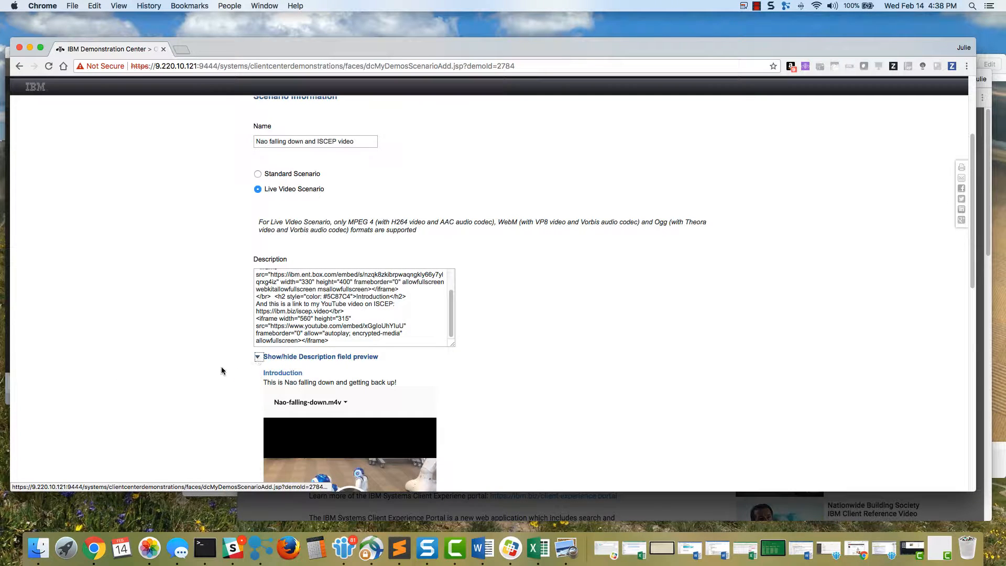
scroll(176, 391, "down", 3)
scroll(177, 392, "down", 5)
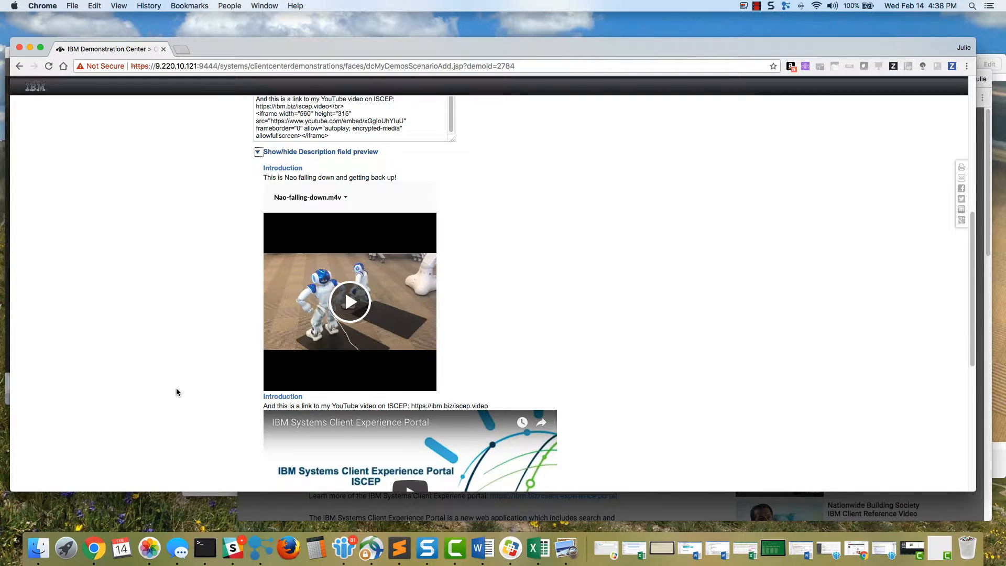
scroll(177, 392, "down", 2)
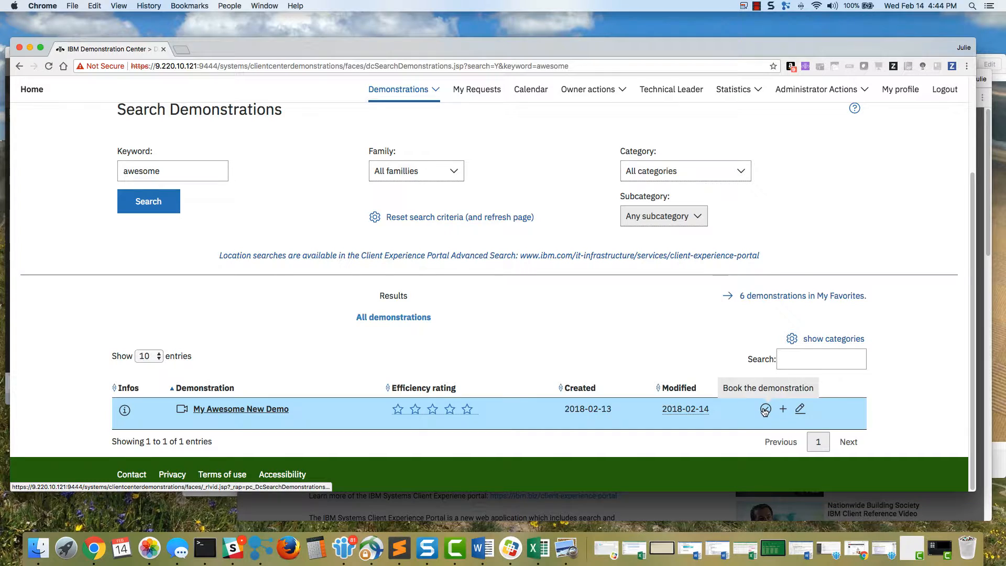
Book My Awesome New Demo as a Customer Demonstration for 1 participant, with audience location USA - Texas and city Austin
left_click(766, 410)
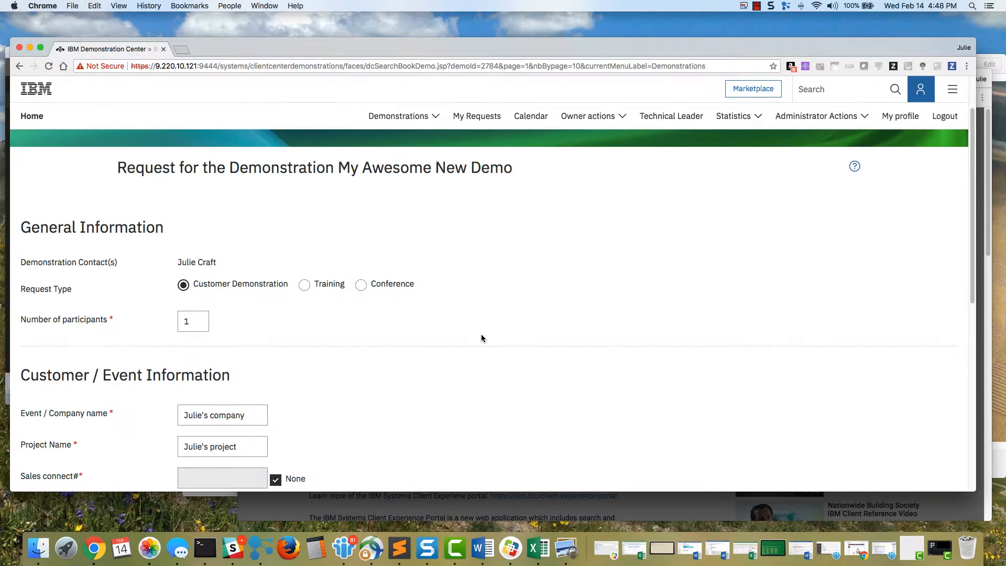
scroll(481, 338, "down", 3)
scroll(481, 338, "down", 5)
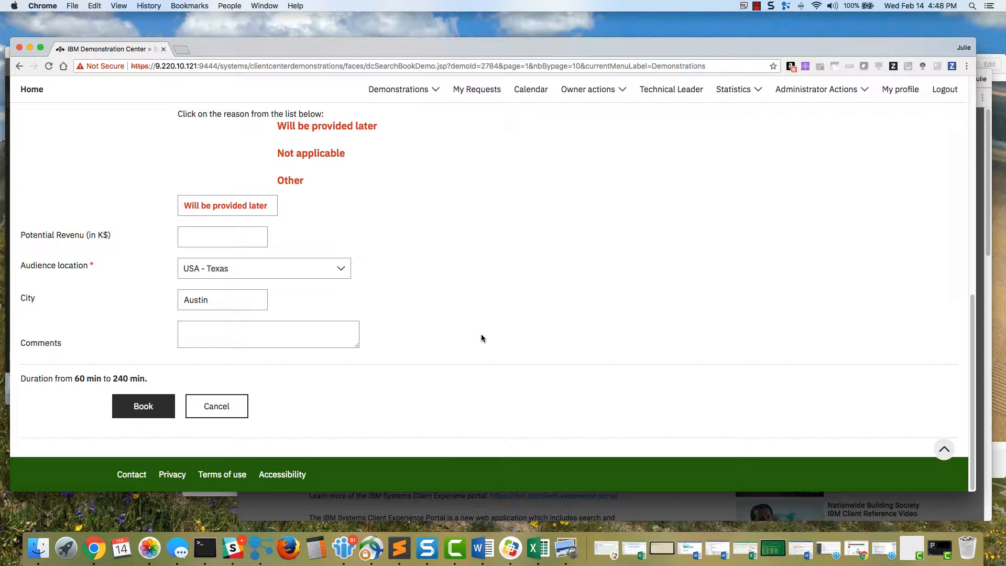
left_click(139, 407)
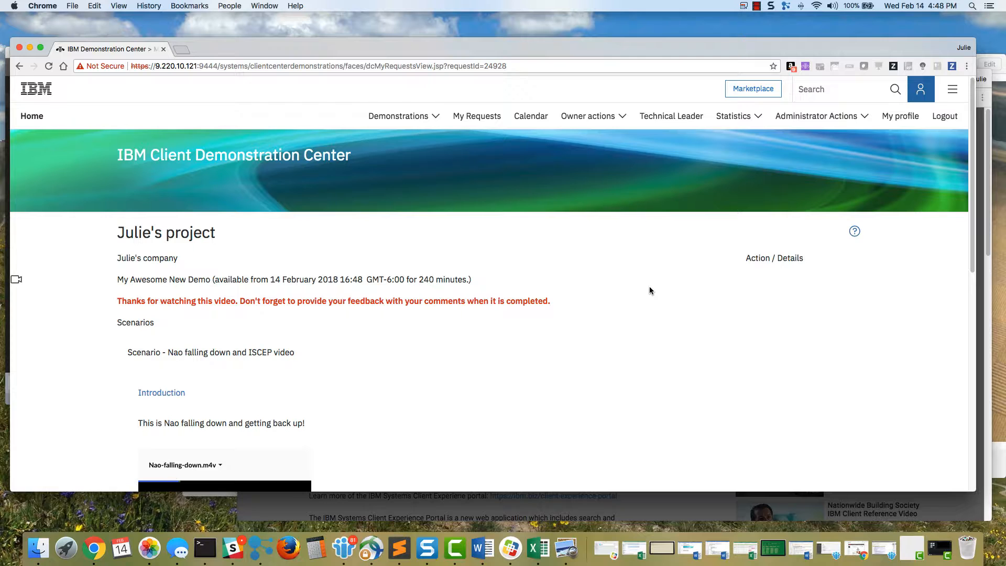
Examine the booked demo's Nao falling down and ISCEP video scenario and play its embedded Nao-falling-down.m4v video
scroll(650, 290, "down", 3)
scroll(649, 291, "down", 5)
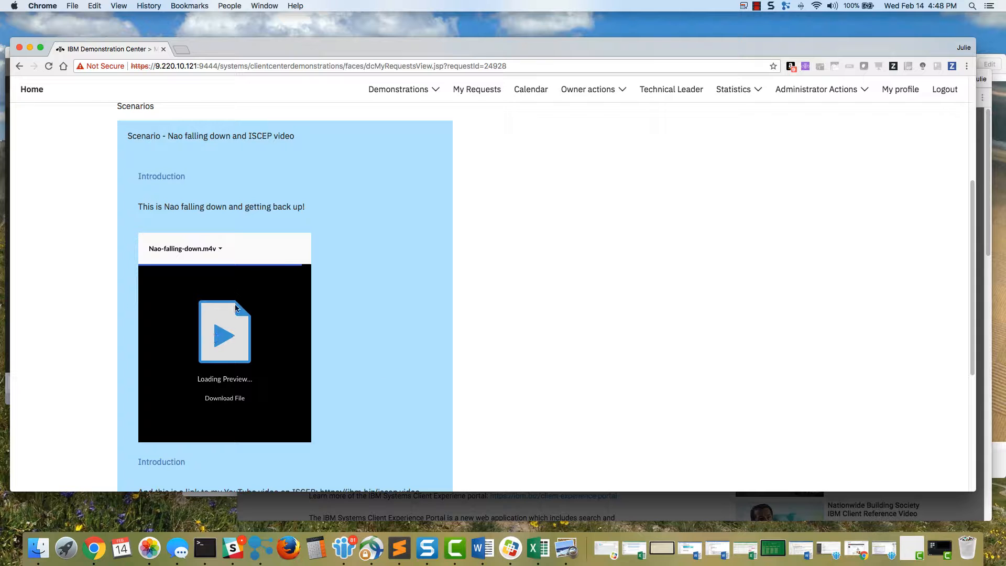
scroll(452, 388, "down", 5)
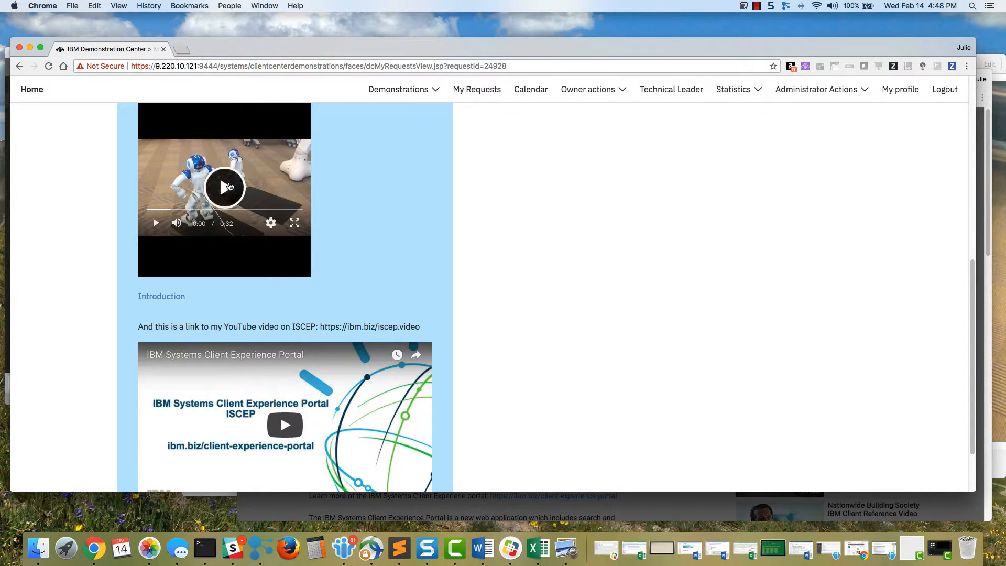
left_click(229, 186)
scroll(496, 301, "up", 3)
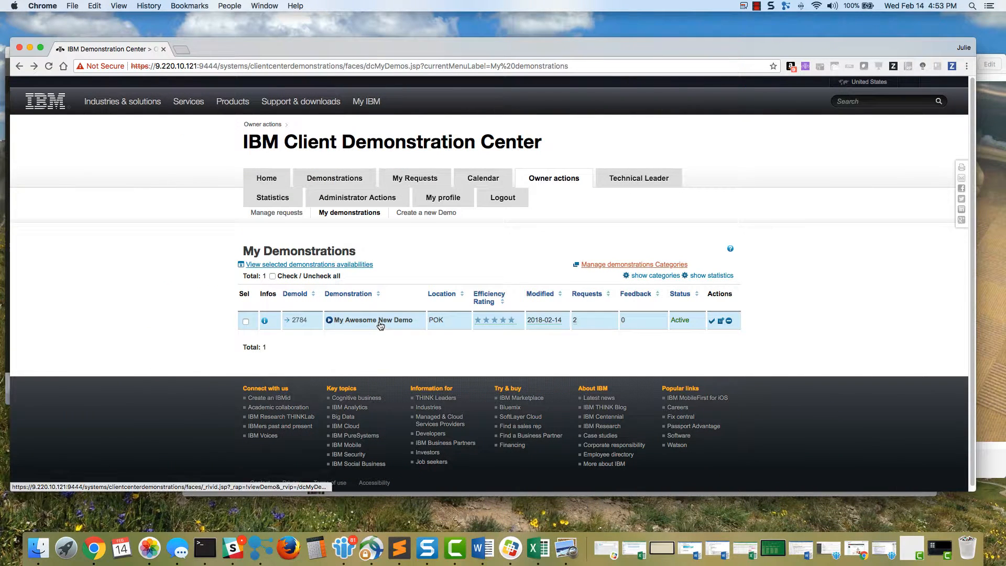
Open My Awesome New Demo from the owner's demonstrations and open its Scenario 1 for editing
left_click(381, 325)
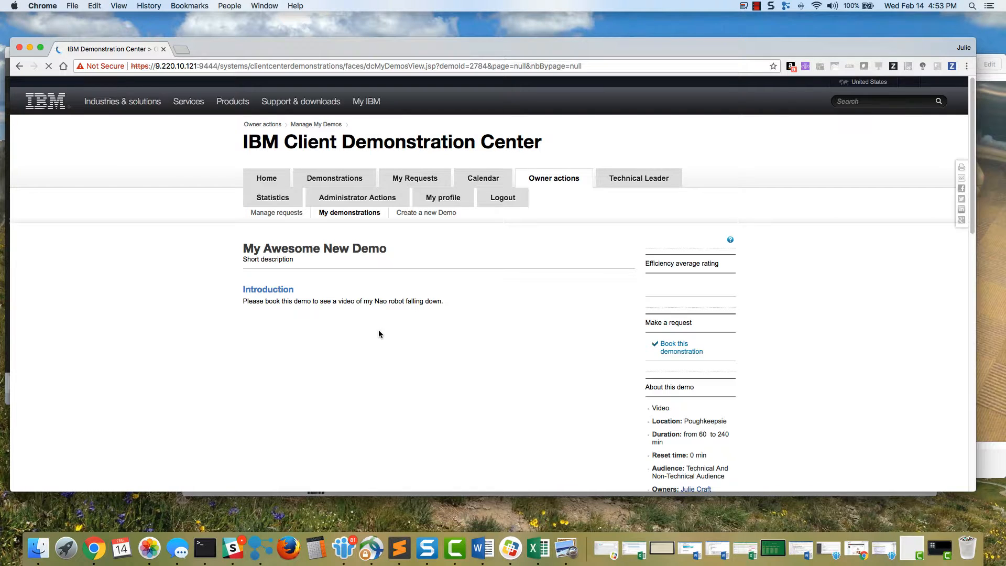
scroll(379, 333, "down", 5)
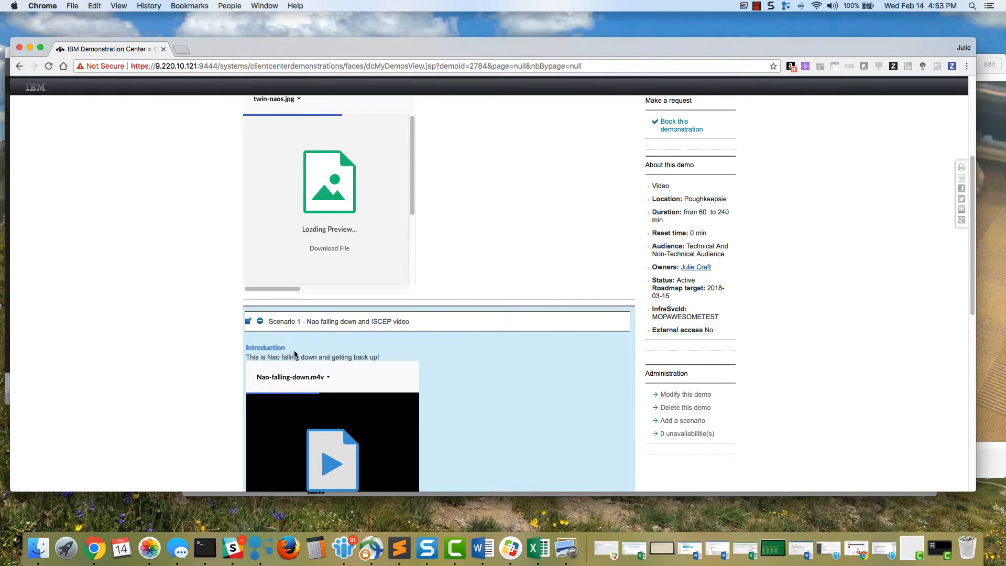
left_click(249, 321)
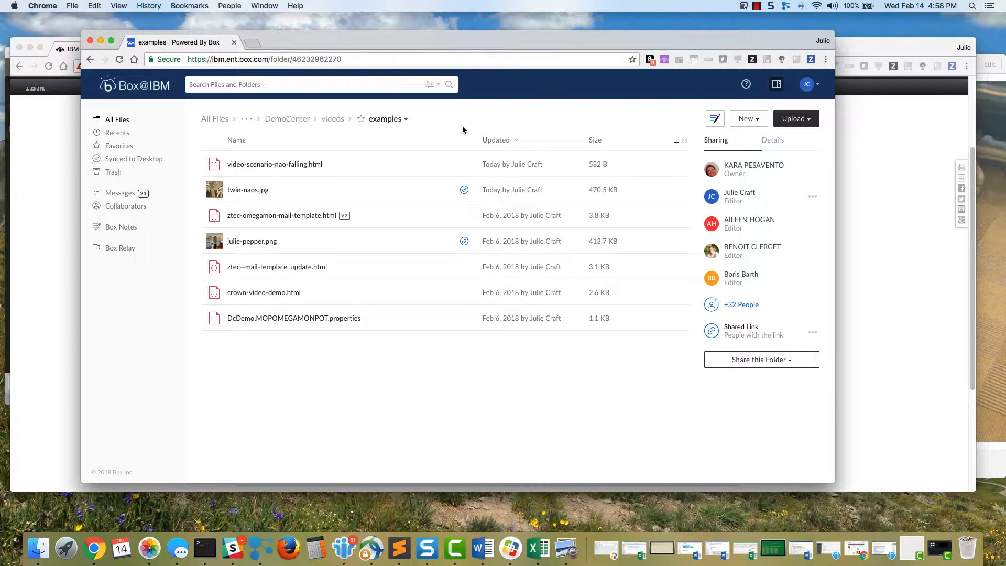
Show the shared link of the examples folder in Box and close the link dialog
left_click(753, 361)
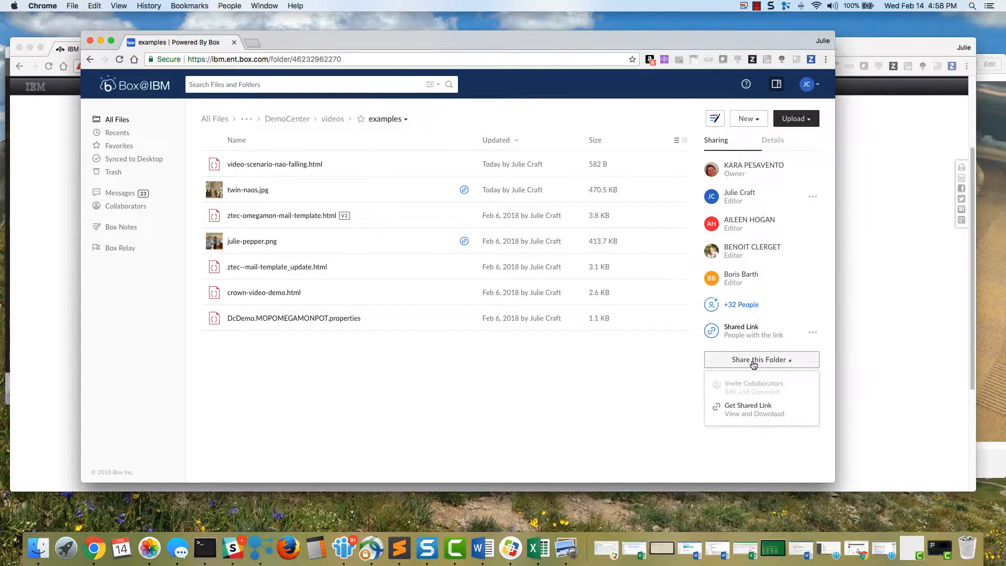
left_click(734, 412)
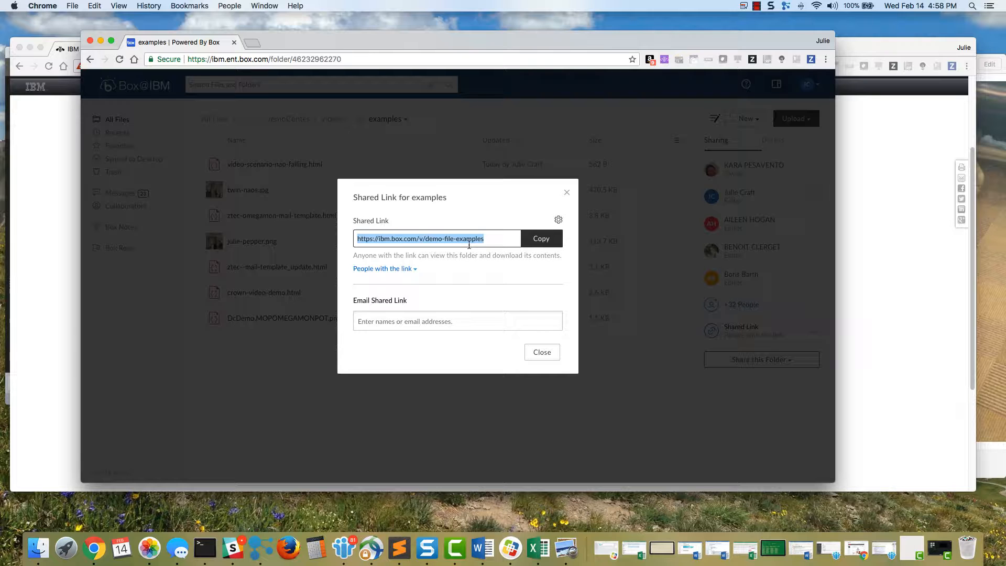
left_click(536, 354)
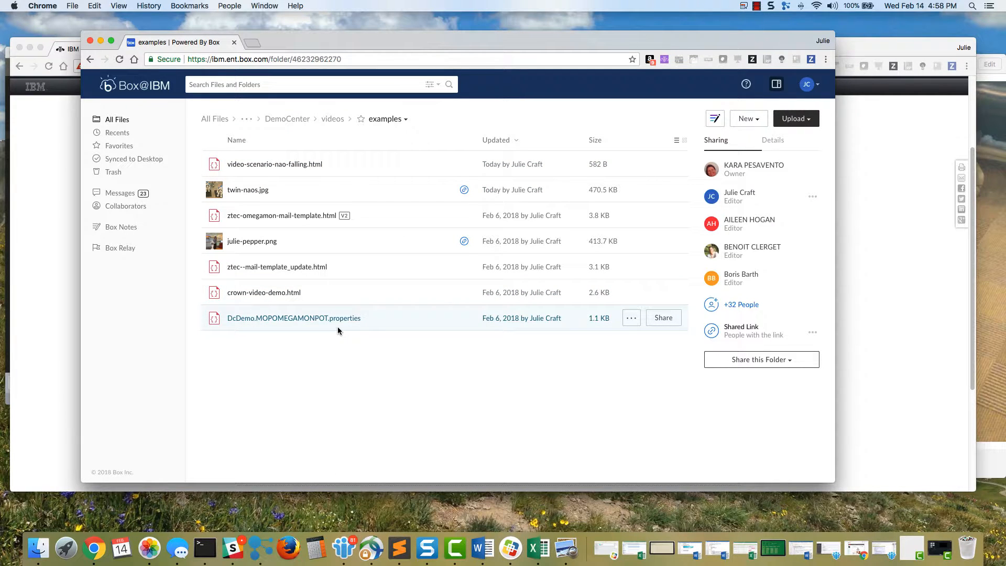
left_click(757, 5)
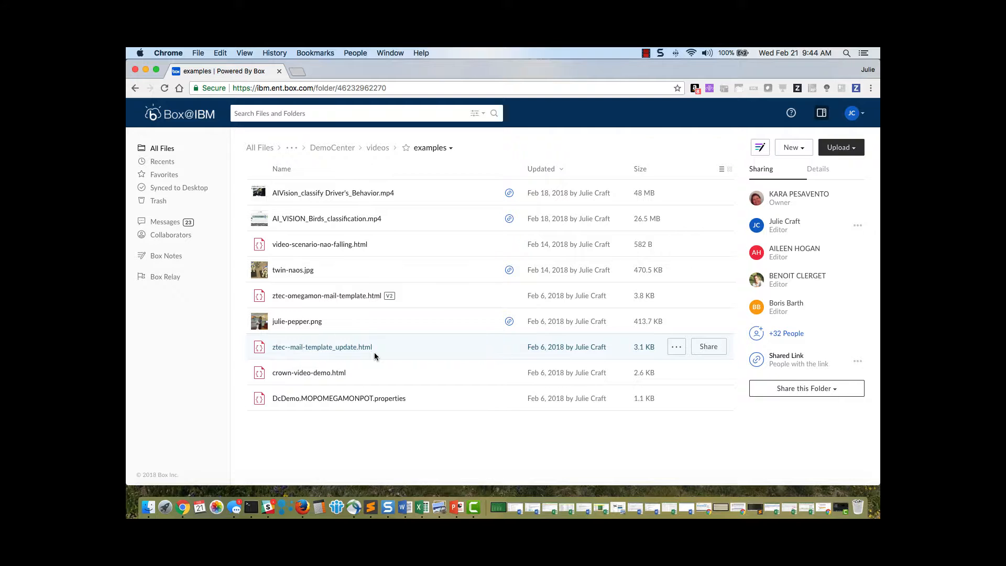
left_click(646, 53)
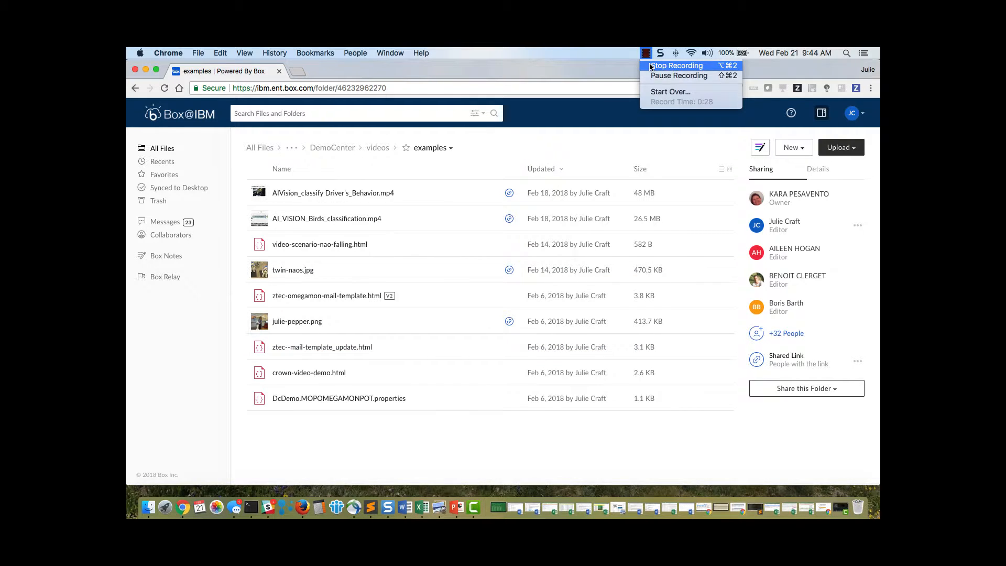
left_click(680, 75)
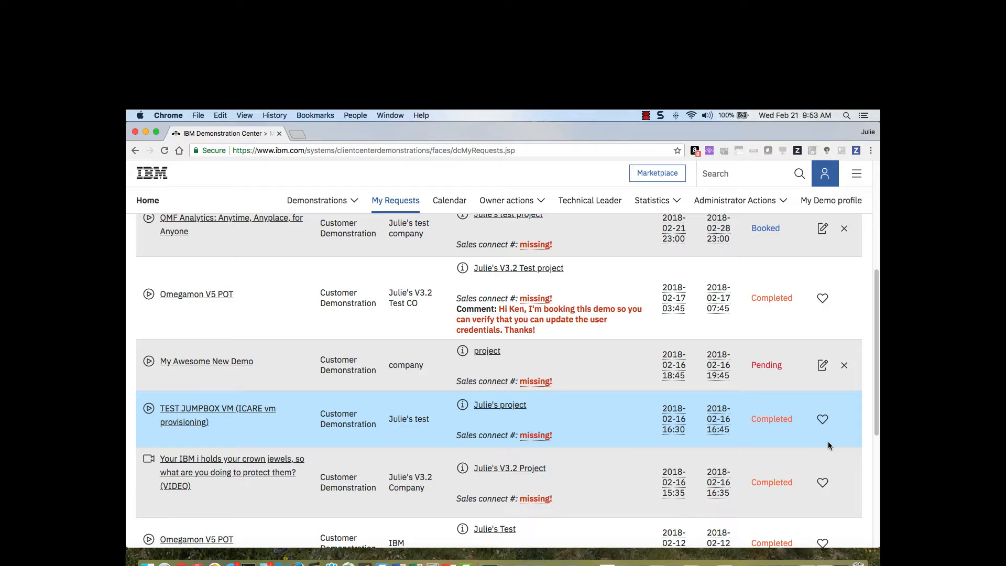
Evaluate the completed TEST JUMPBOX VM (ICARE vm provisioning) request with 1 - Very satisfied >75% and five effectiveness stars, and begin a comment
left_click(823, 421)
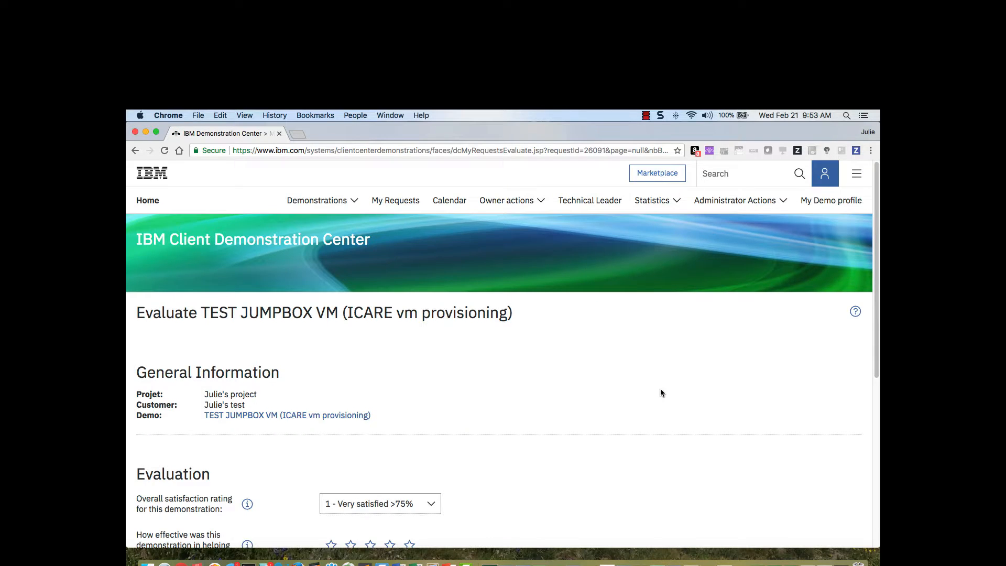
scroll(661, 392, "down", 5)
scroll(661, 393, "down", 5)
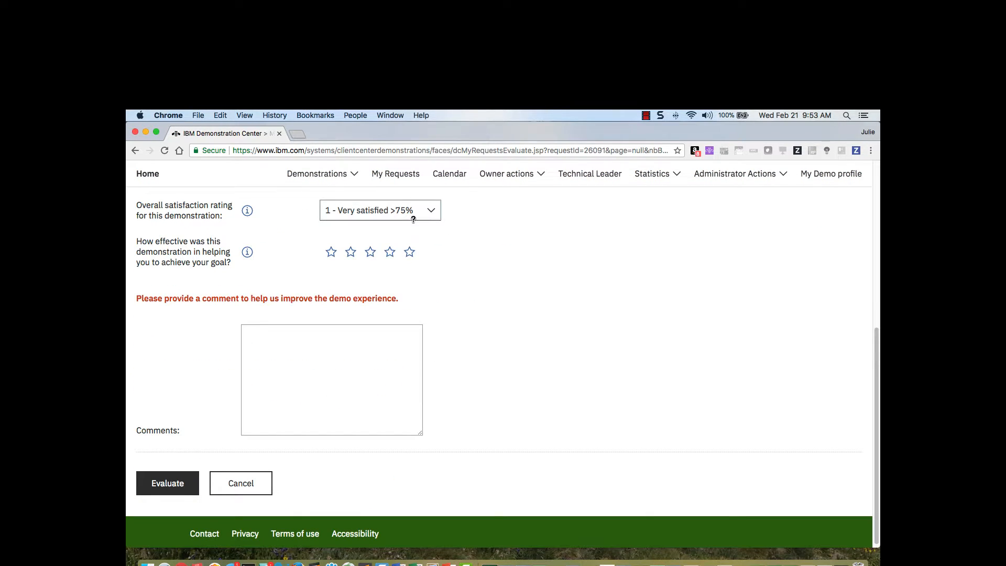
left_click(380, 212)
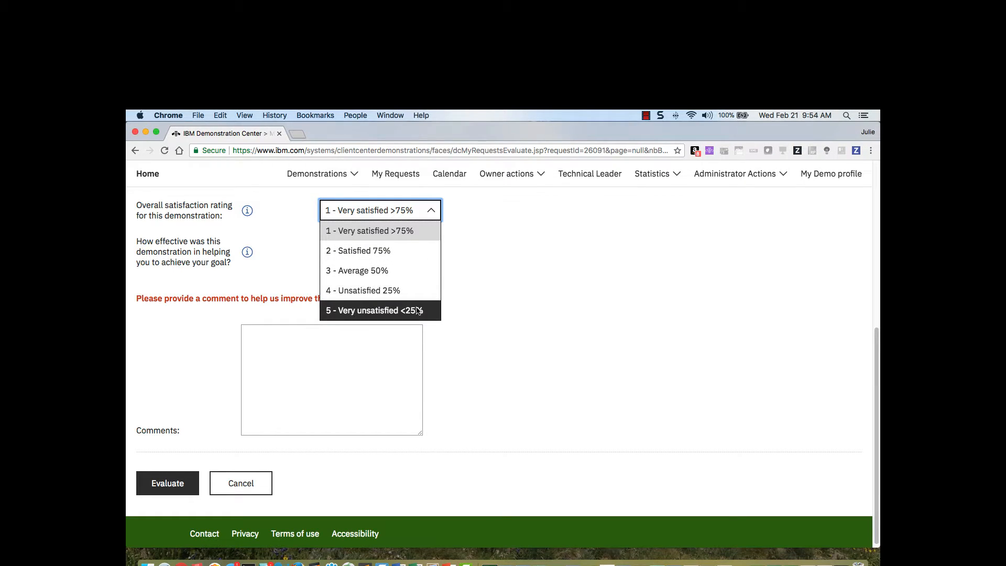
left_click(549, 298)
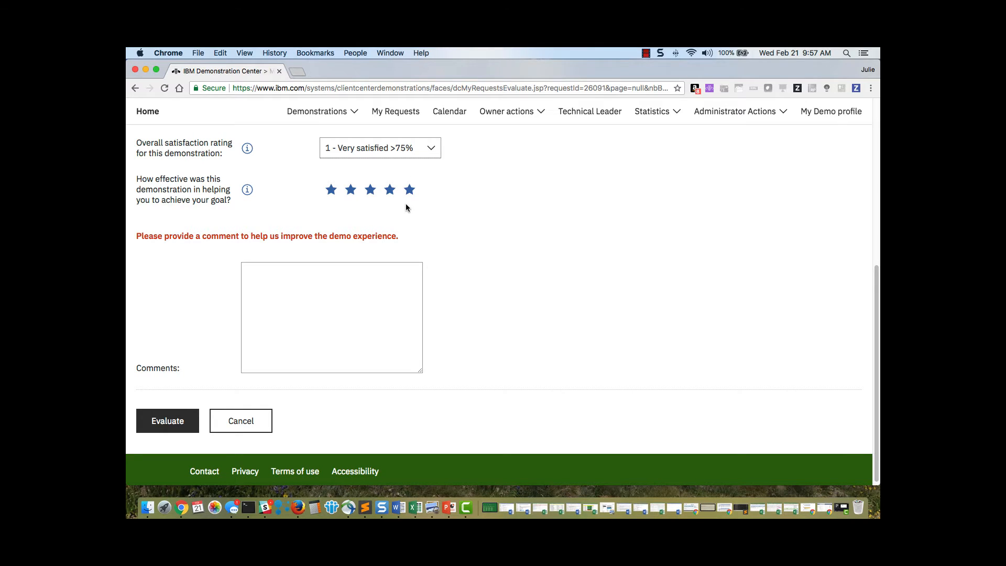
left_click(262, 299)
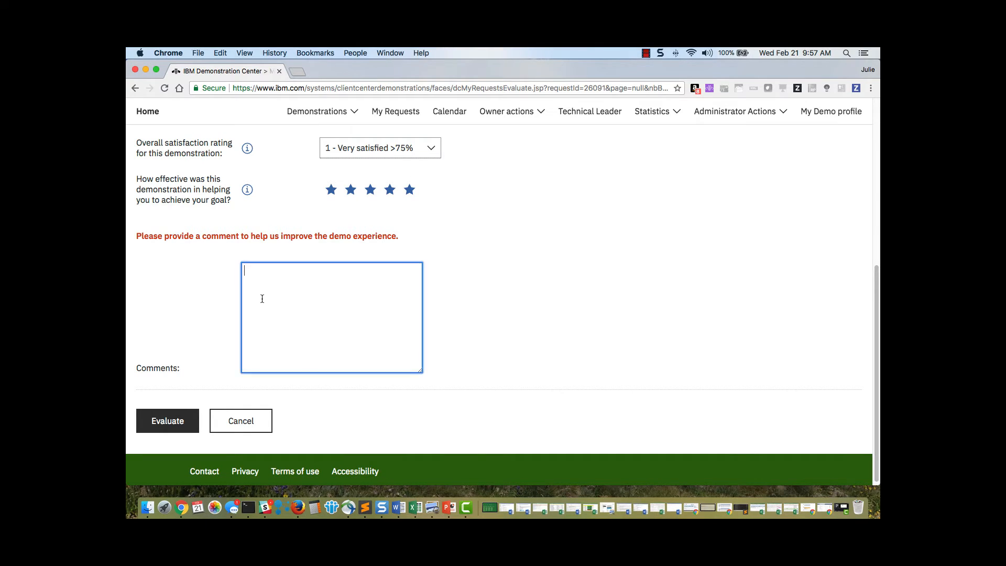